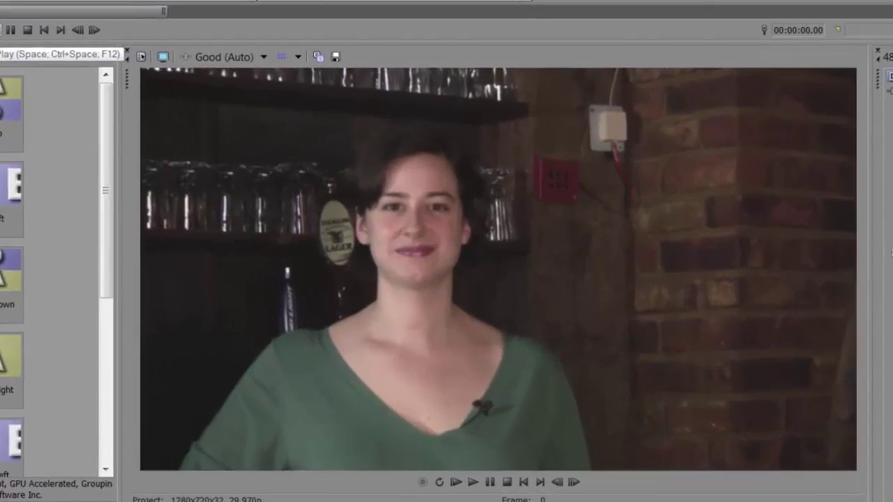
Play the interview clip in the Vegas preview twice, stopping it each time.
click(154, 69)
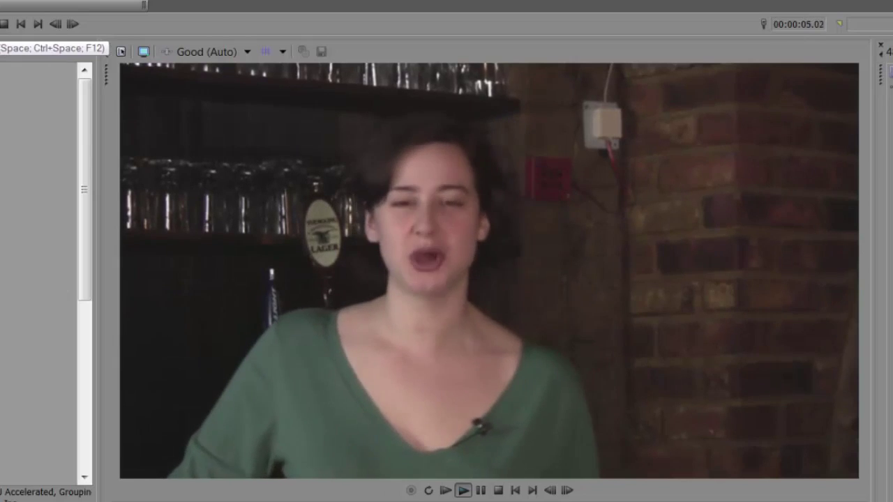
key(space)
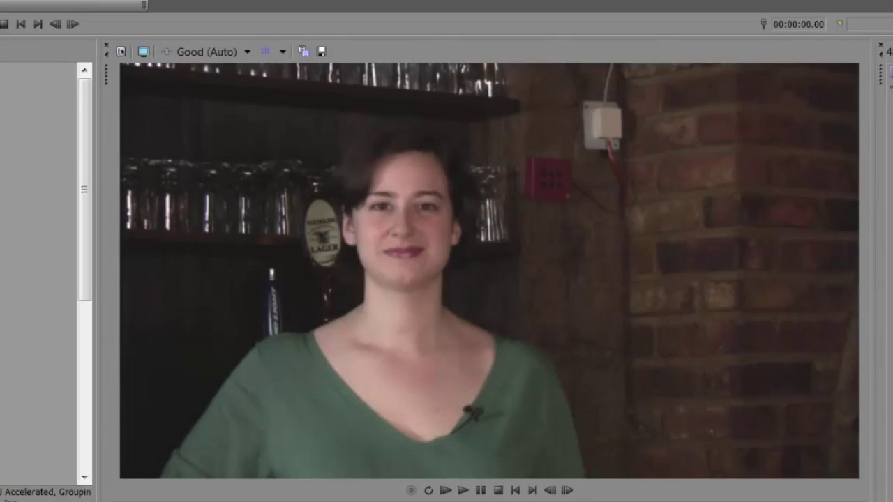
key(space)
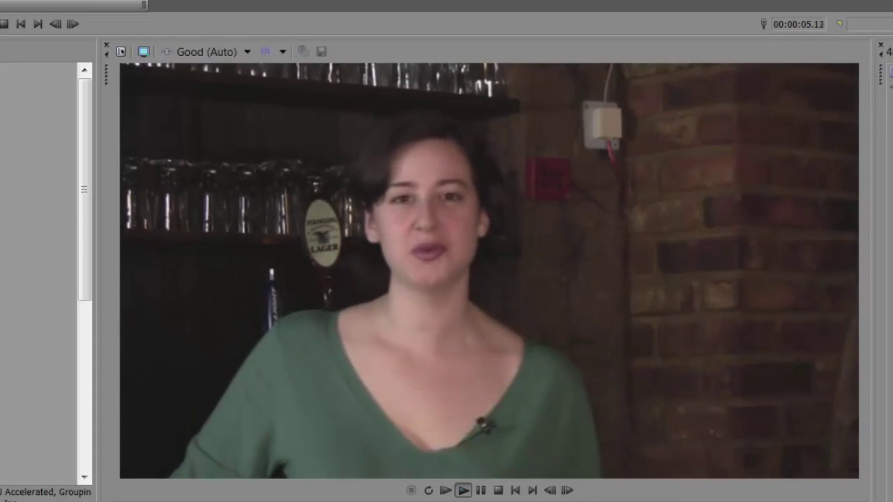
key(space)
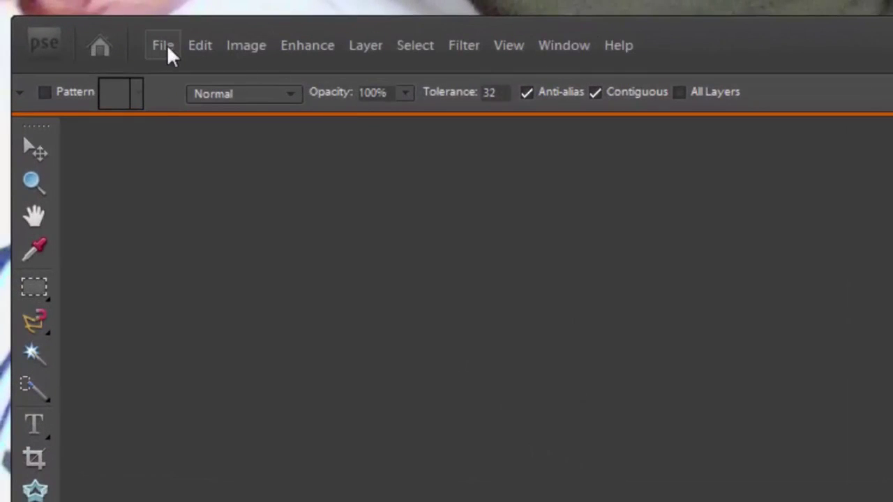
Start a new blank file from the File menu.
click(167, 44)
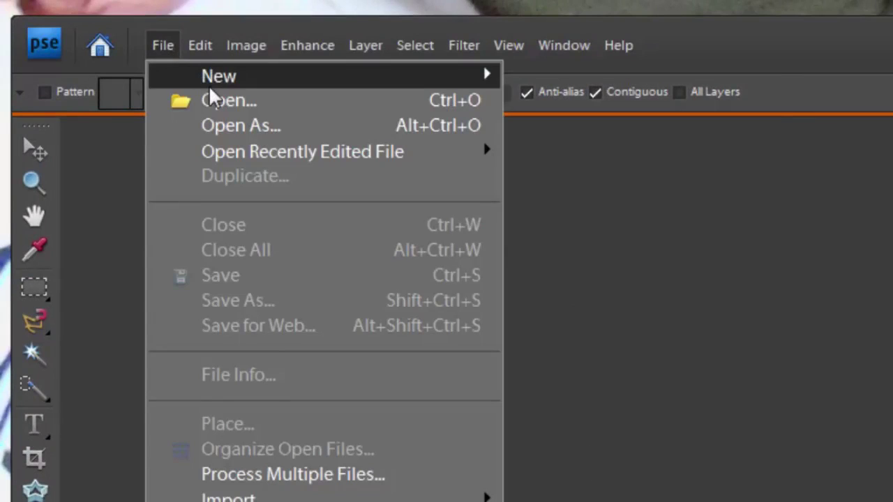
mouse_move(209, 84)
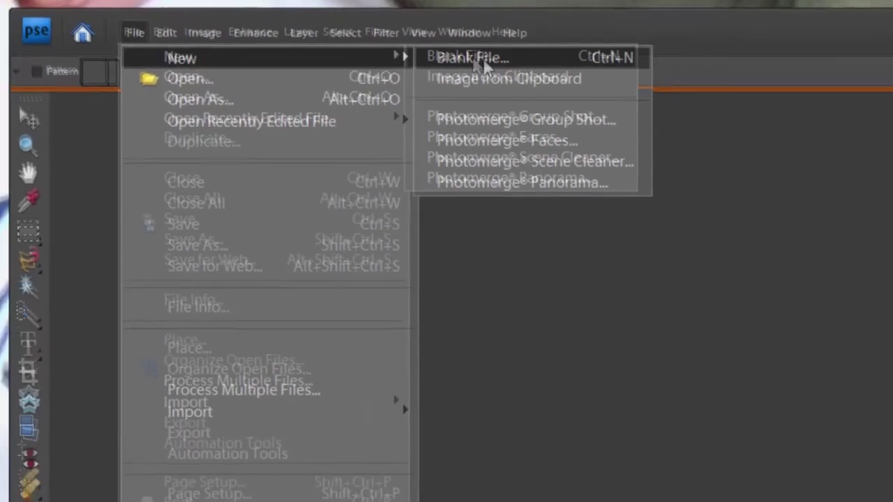
click(583, 81)
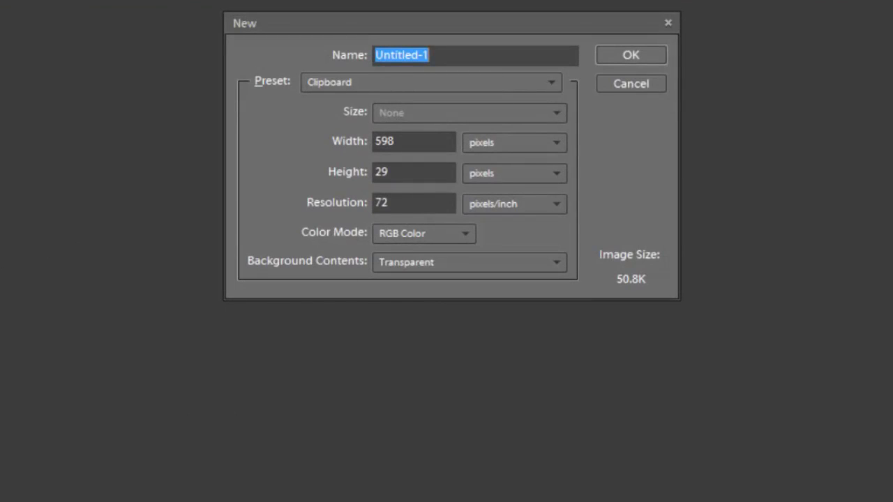
Create a Film & Video HDV/HDTV 720p document with a transparent background.
click(550, 82)
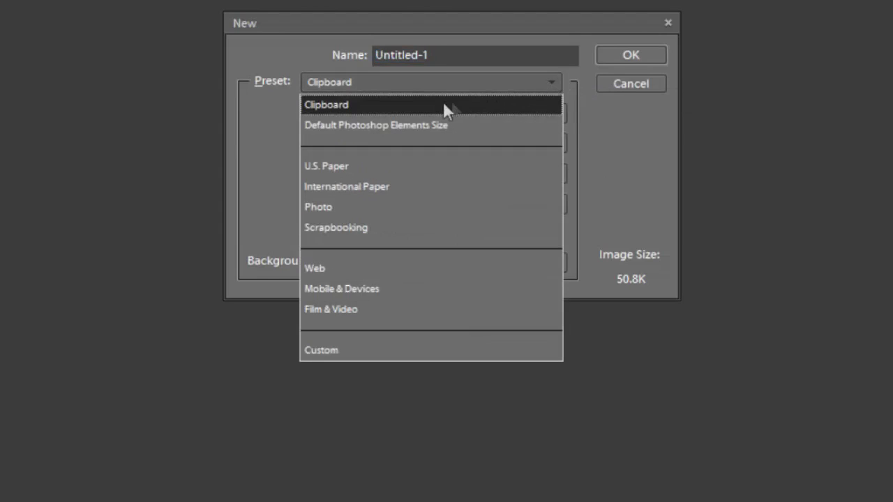
click(362, 312)
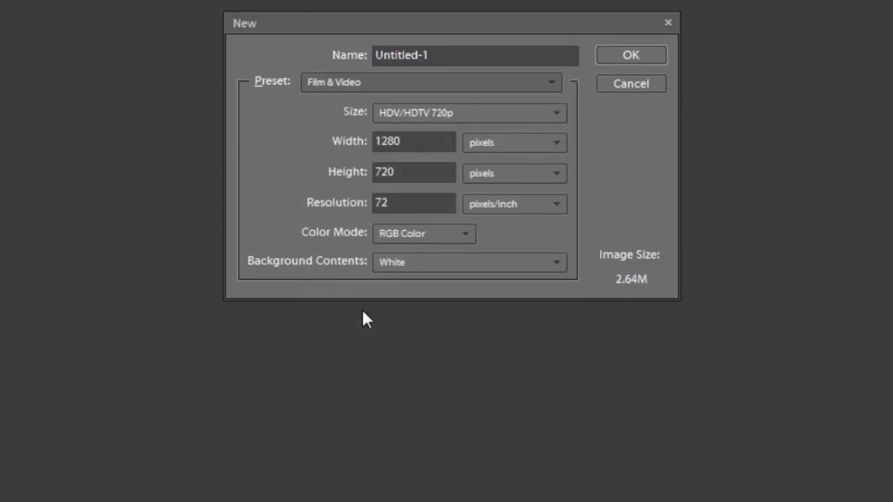
click(556, 112)
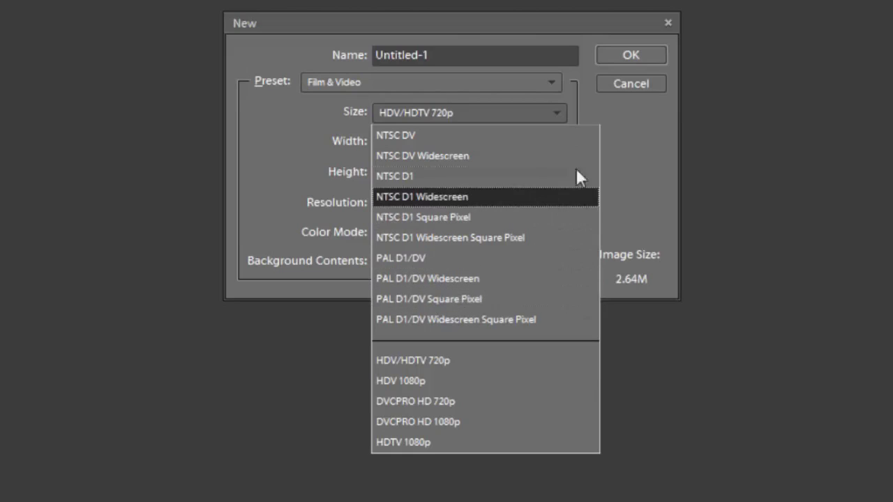
click(341, 269)
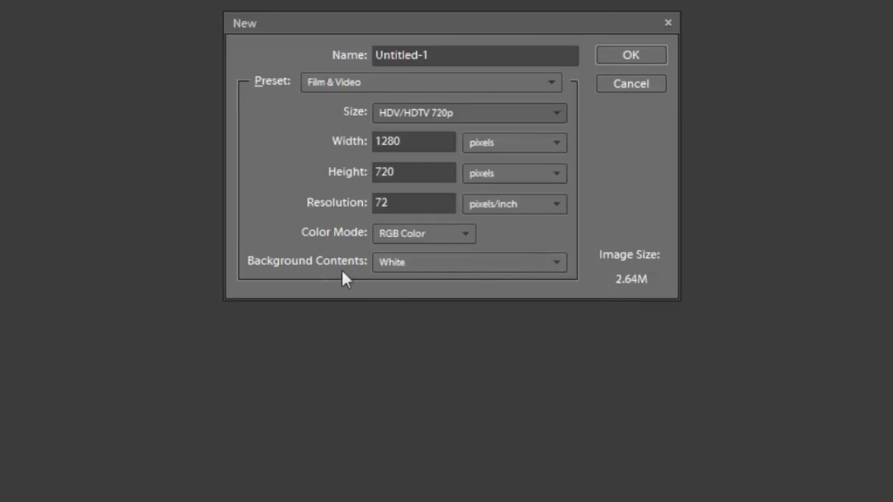
click(555, 263)
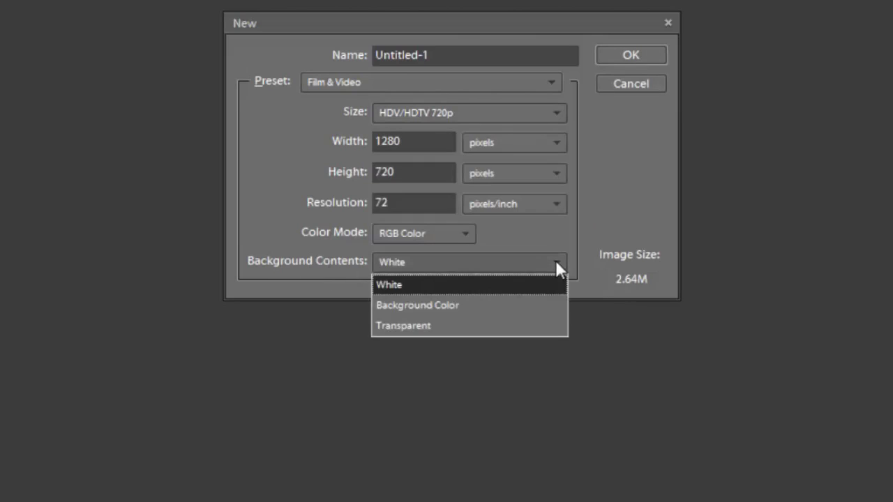
click(429, 328)
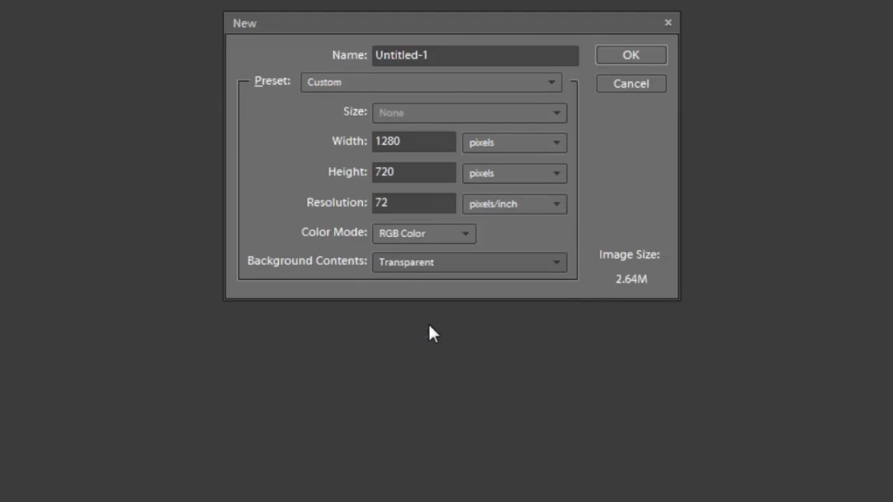
click(642, 52)
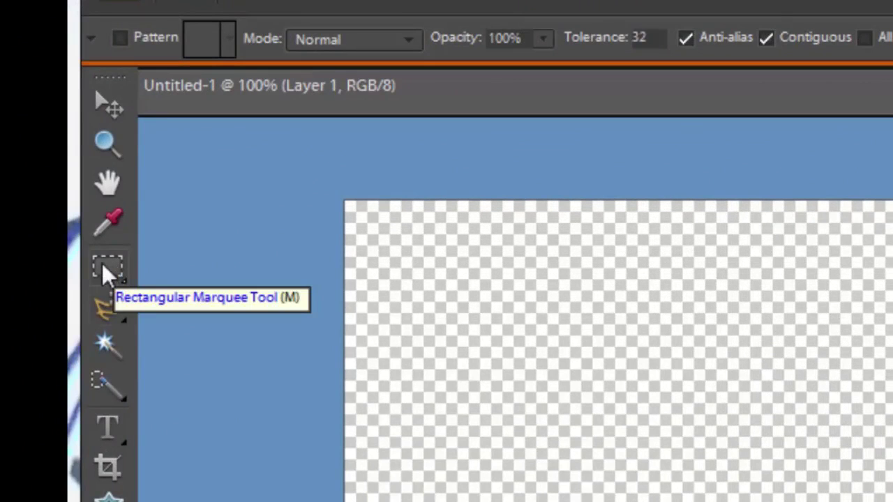
Select a long rectangular strip near the bottom of the canvas.
click(110, 278)
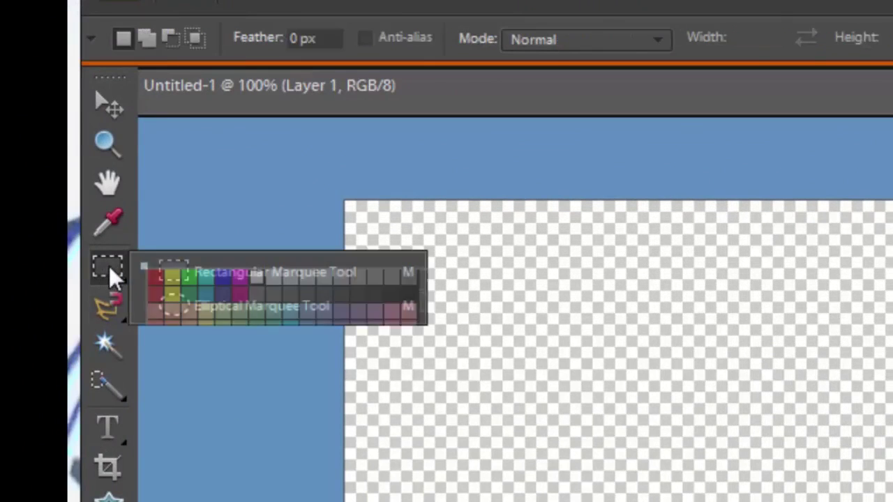
click(192, 275)
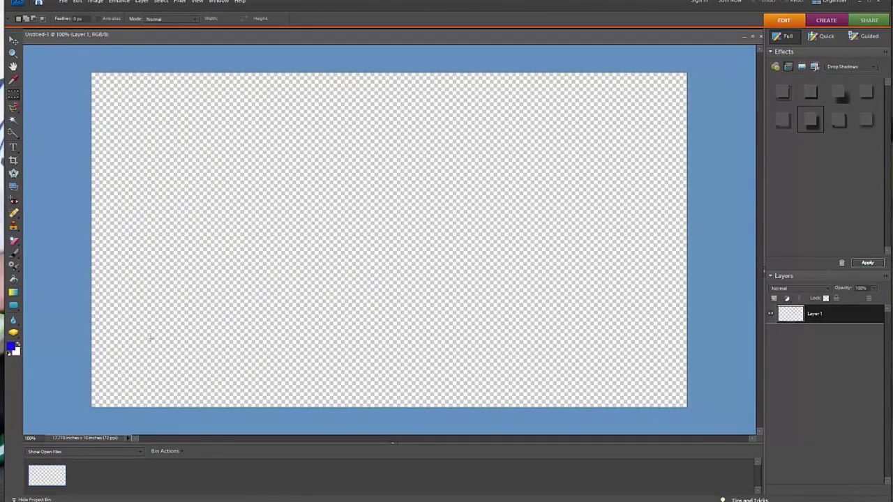
drag(149, 340, 622, 379)
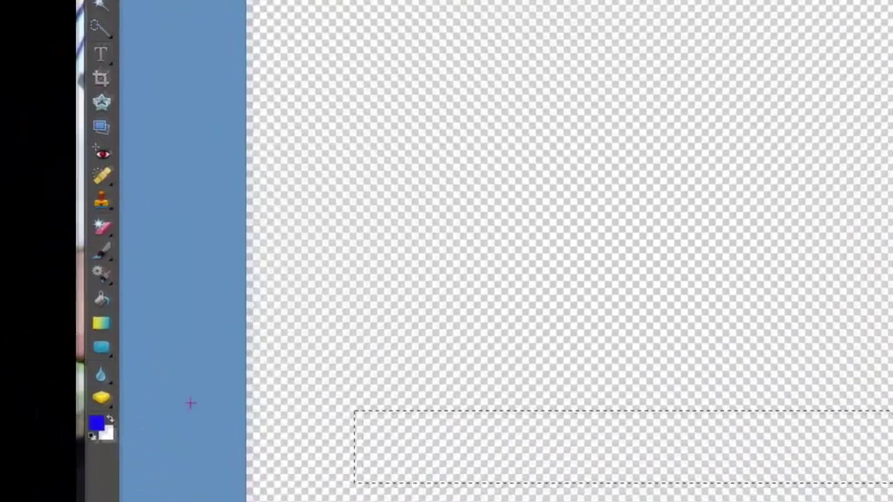
Set the foreground to blue 0c12f3 and paint-bucket fill the selected strip.
click(99, 424)
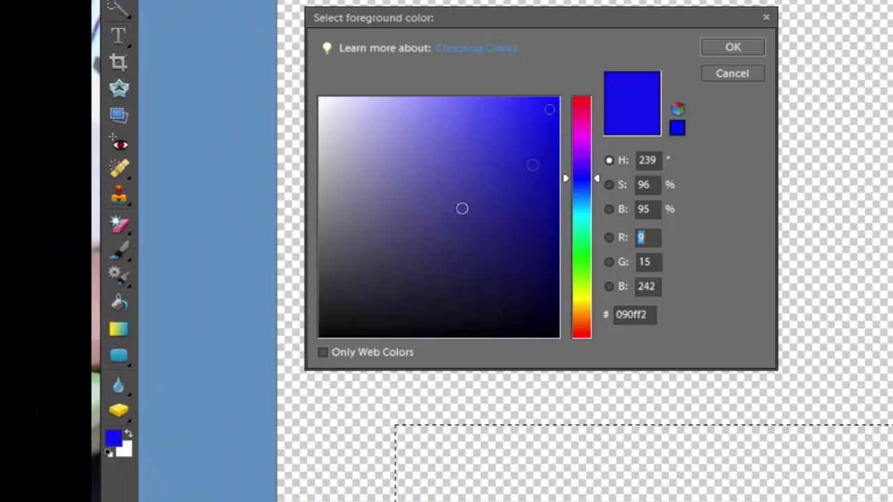
click(546, 111)
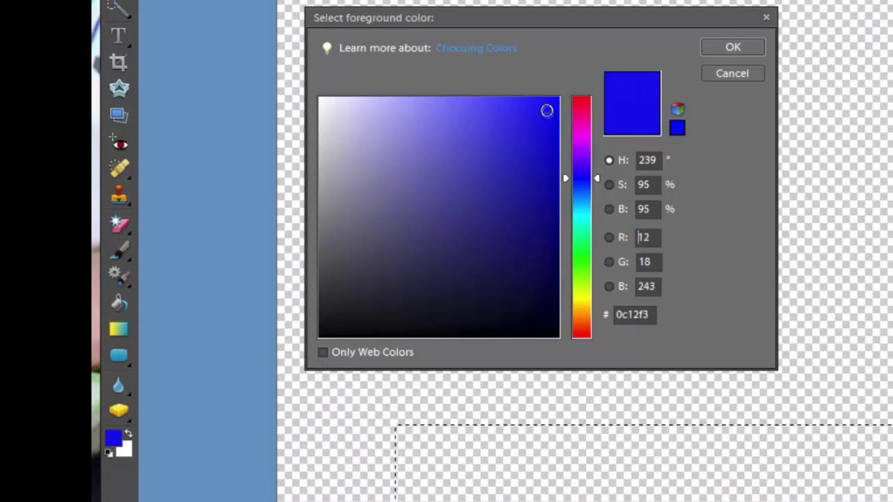
click(729, 45)
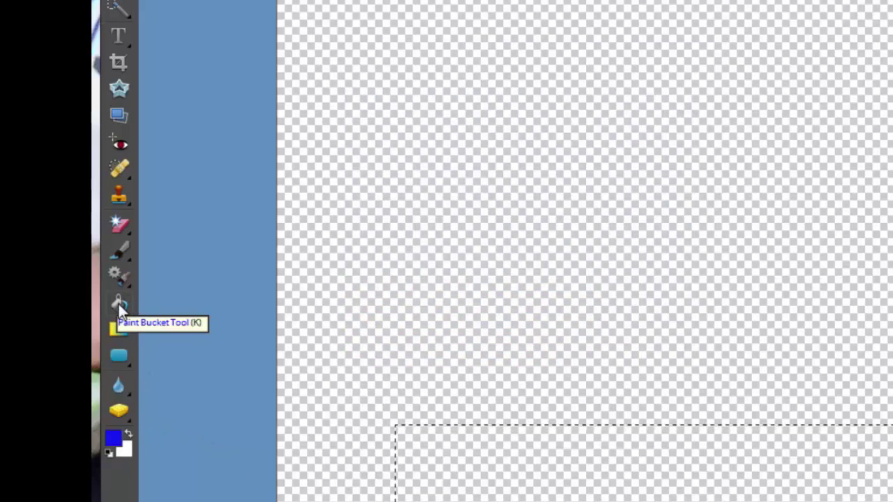
click(117, 303)
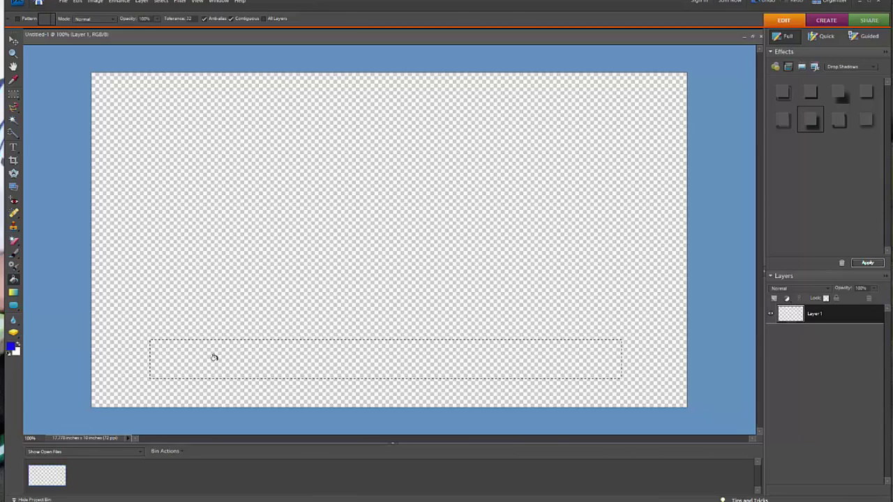
click(214, 358)
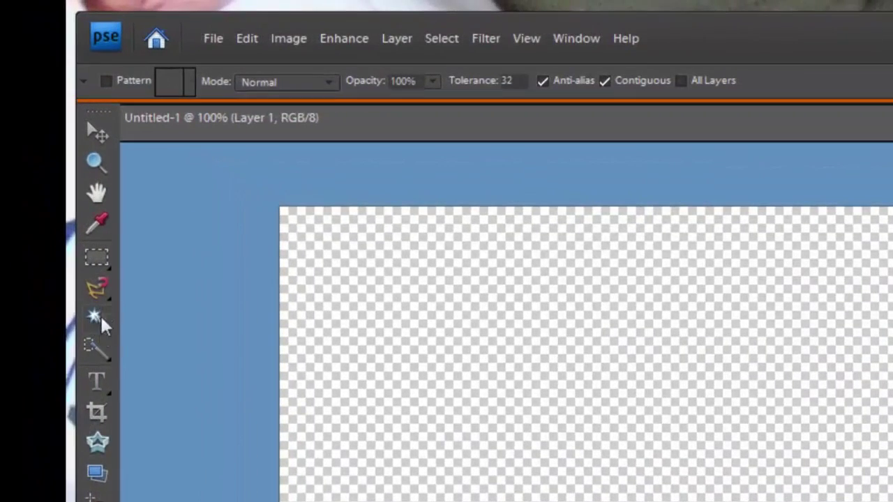
Type the presenter's name in white capitals on the blue bar and commit it.
click(97, 382)
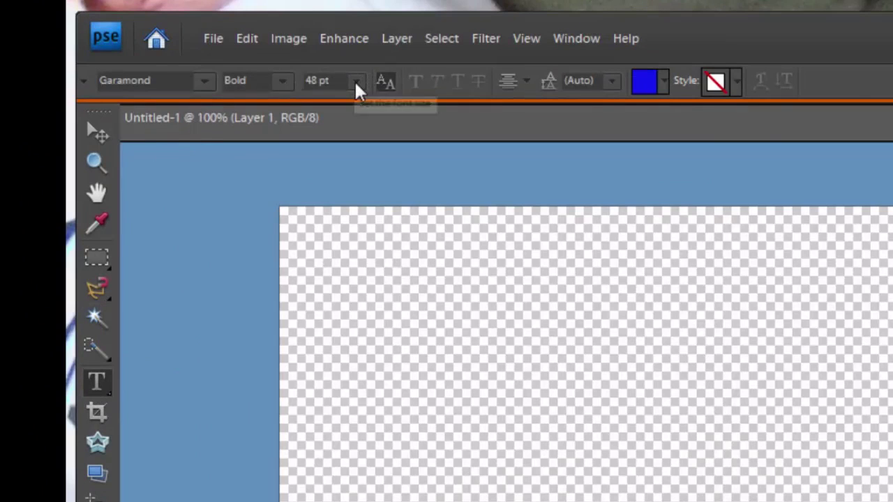
click(664, 82)
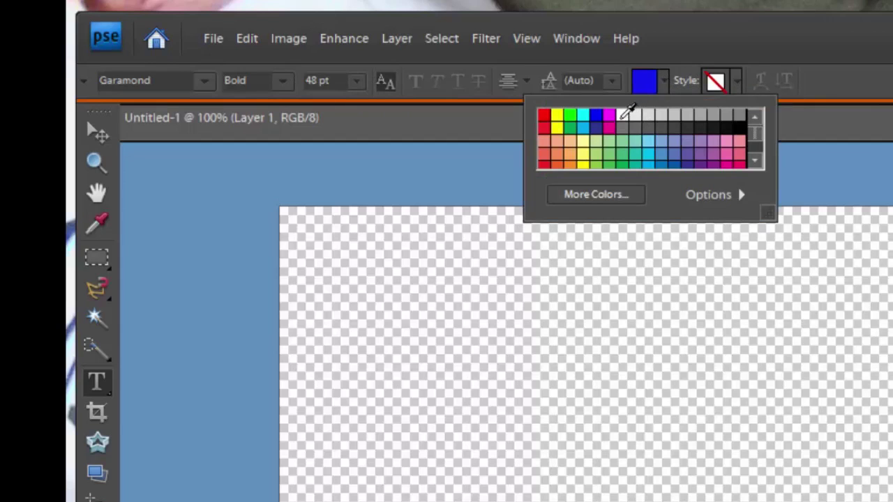
click(622, 114)
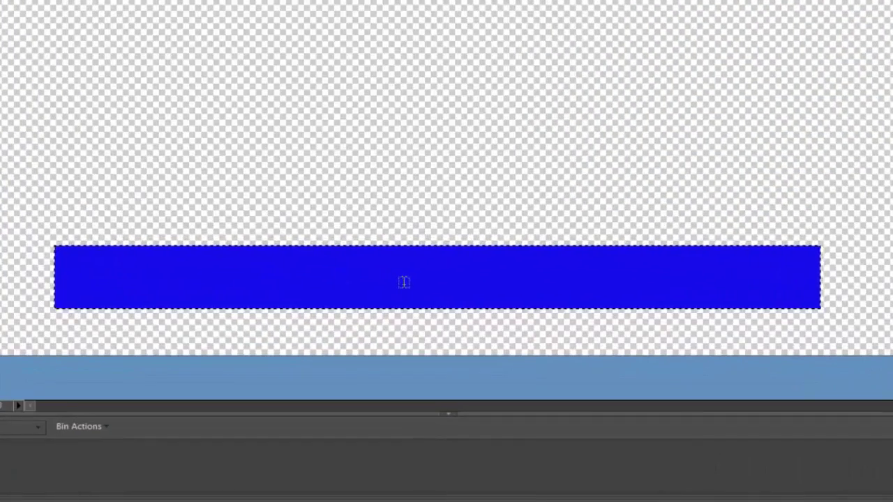
click(404, 282)
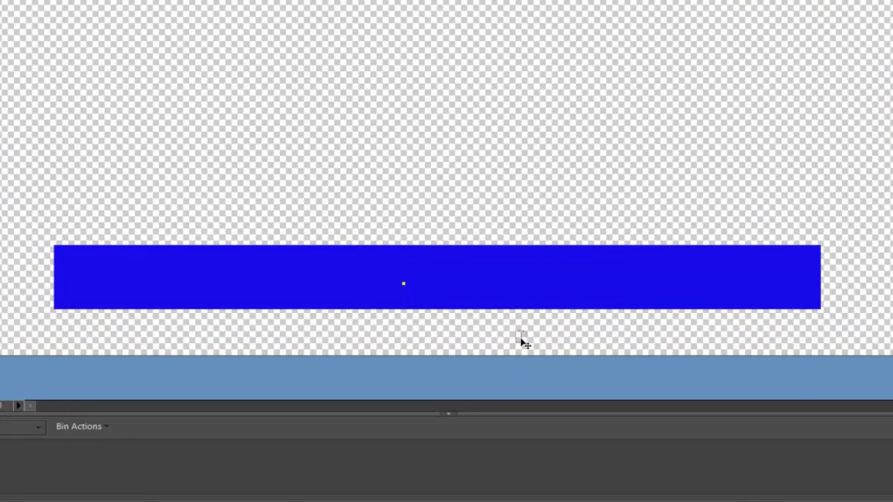
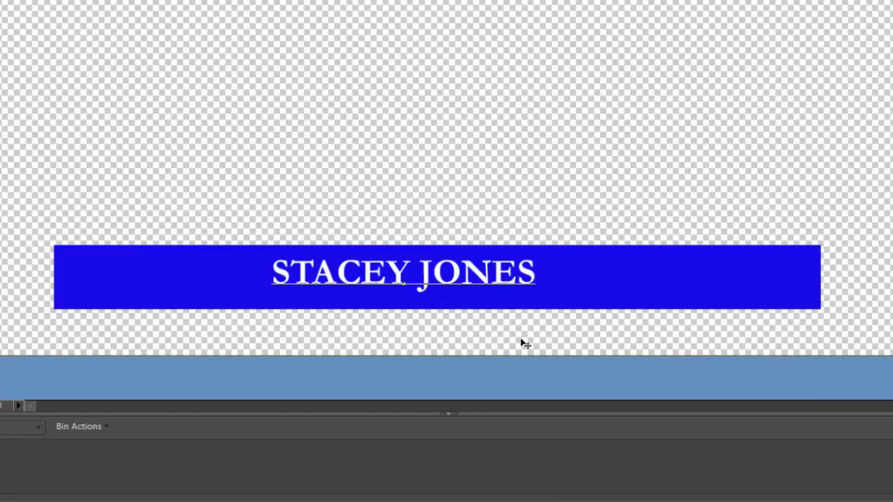
key(ctrl+Return)
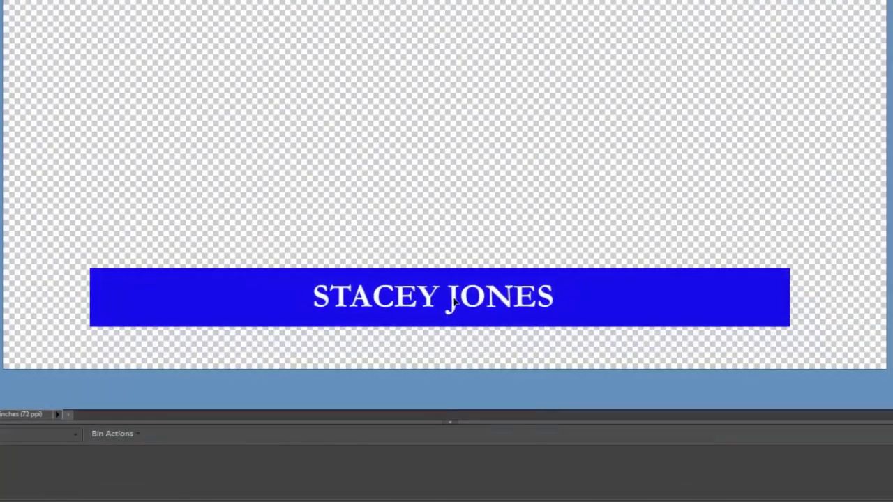
Stretch the name text wider on both sides and slightly taller, then commit.
click(462, 300)
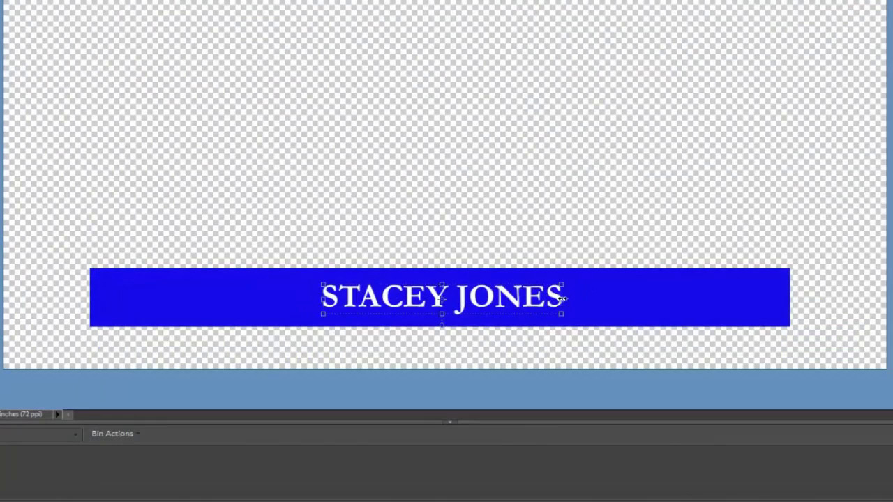
drag(566, 298, 659, 298)
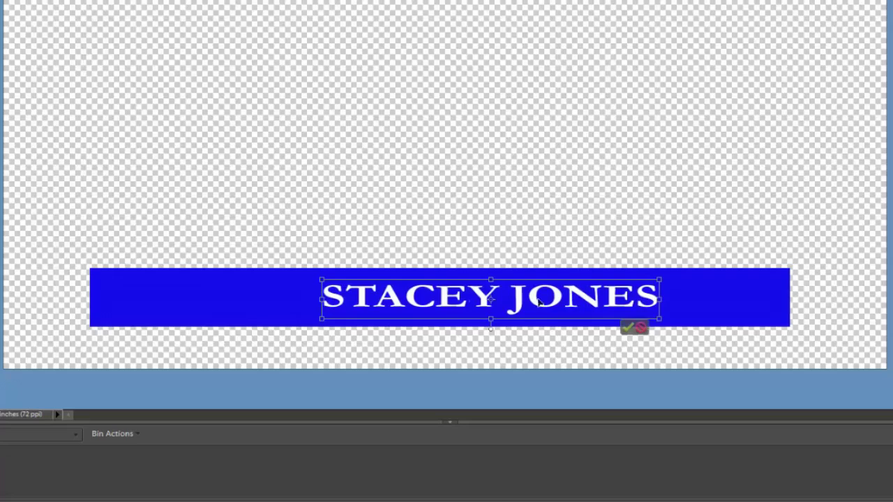
drag(320, 300, 213, 300)
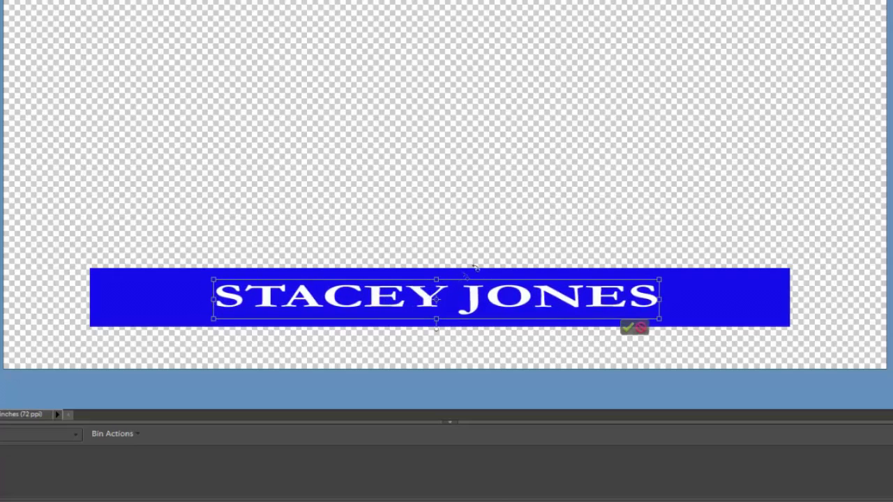
drag(437, 279, 439, 298)
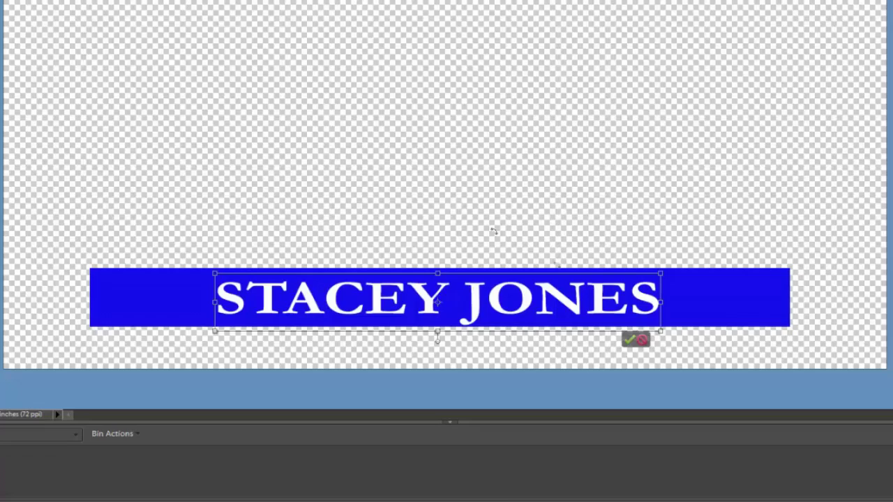
click(629, 340)
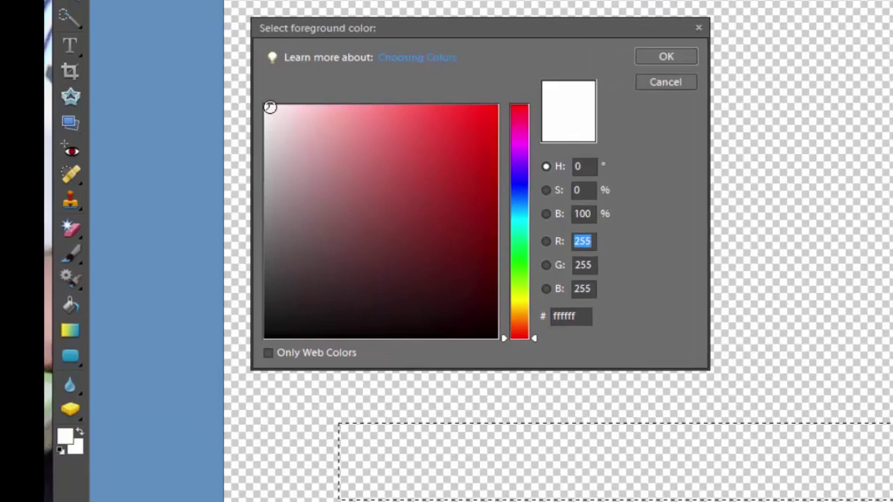
Set the colours to white and blue and drag a gradient across the bar selection.
click(793, 60)
click(675, 60)
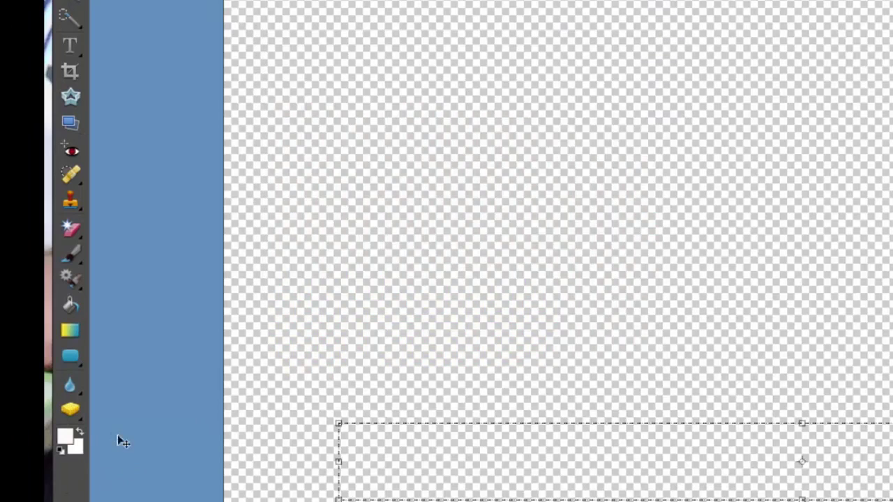
click(75, 444)
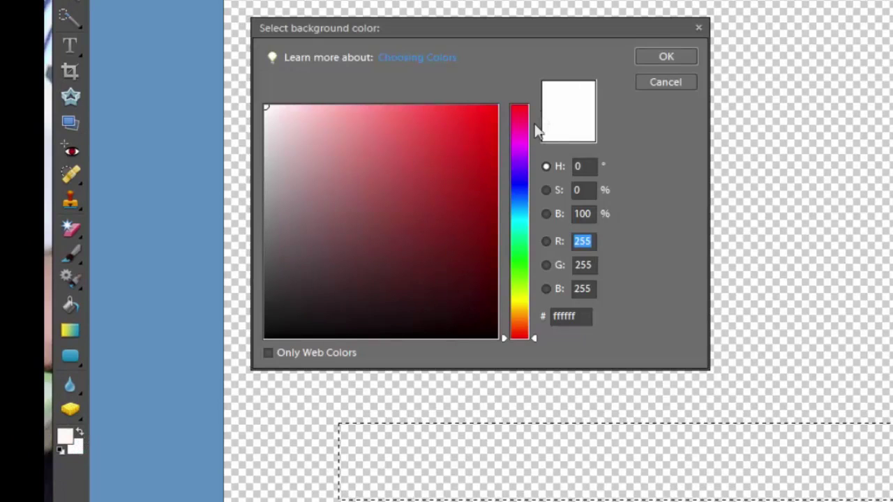
click(519, 179)
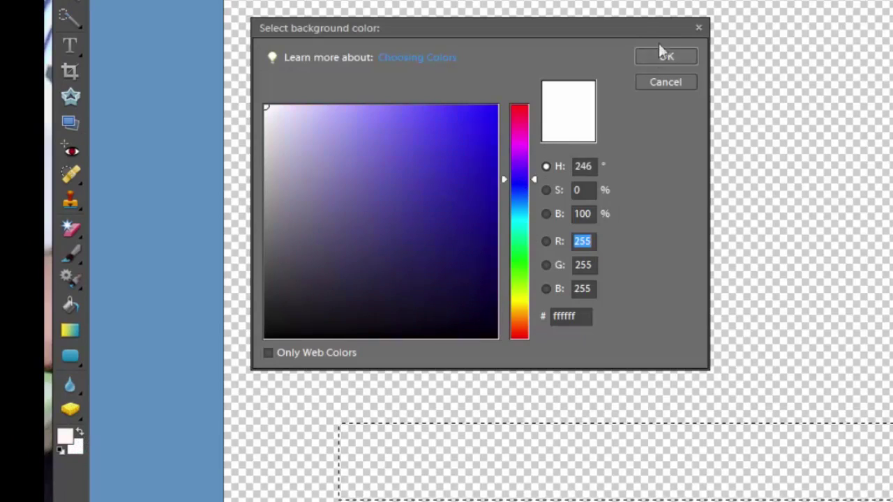
click(661, 56)
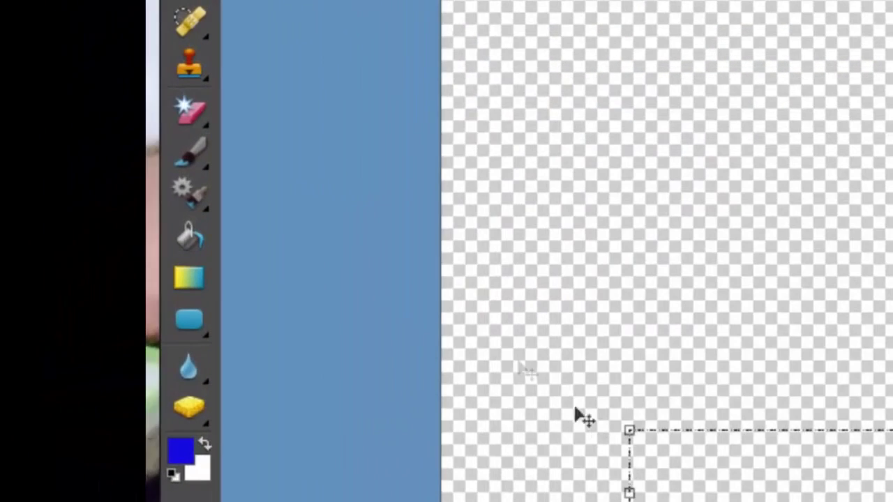
click(190, 280)
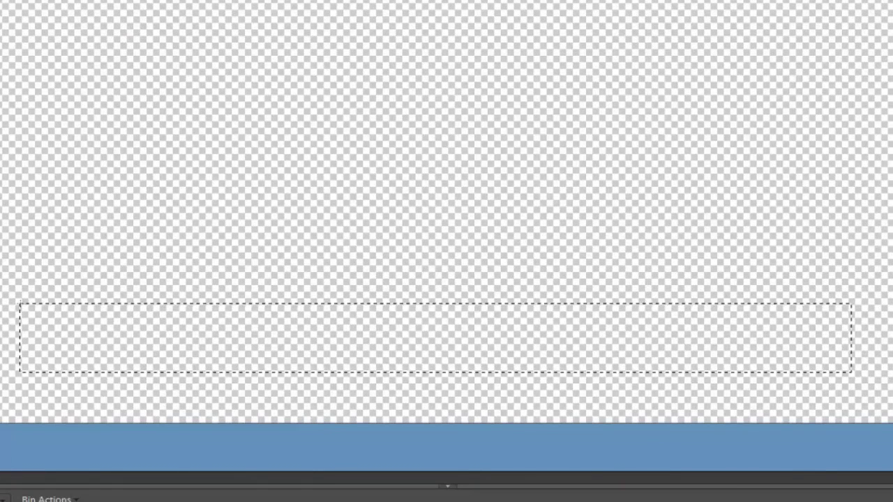
drag(20, 303, 852, 370)
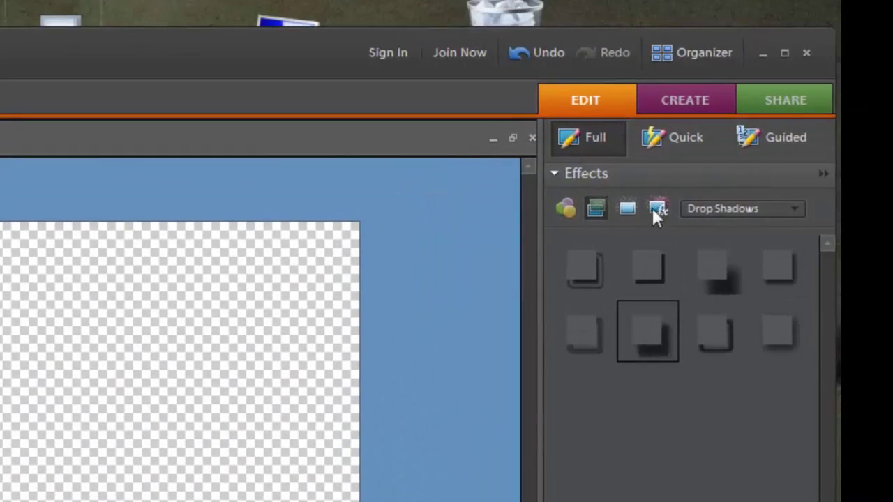
Apply a Drop Shadows effect thumbnail to the gradient bar on Layer 1.
click(796, 207)
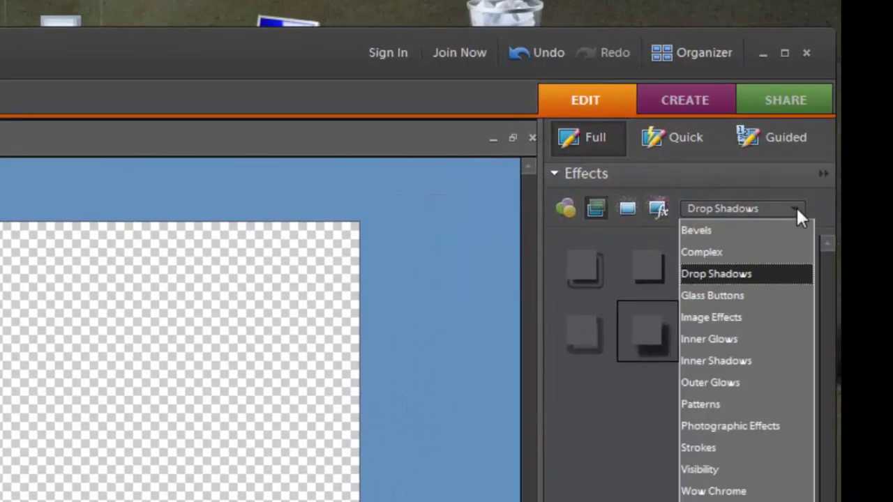
click(710, 274)
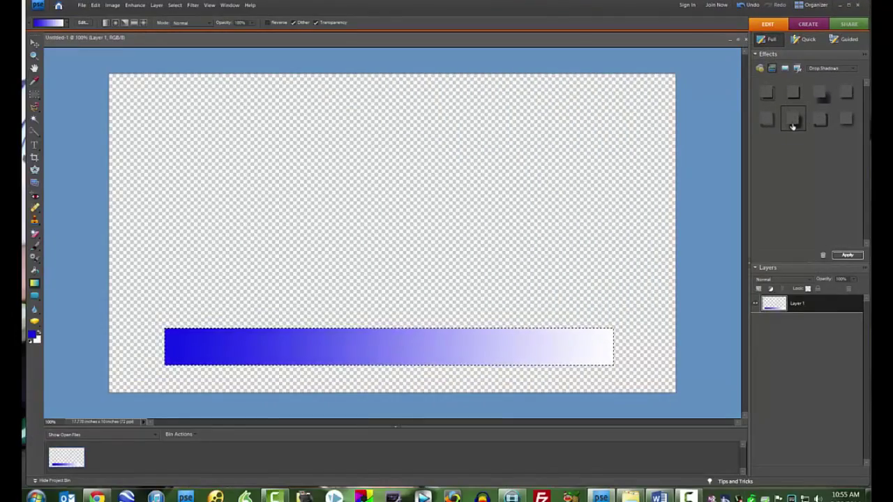
double_click(792, 125)
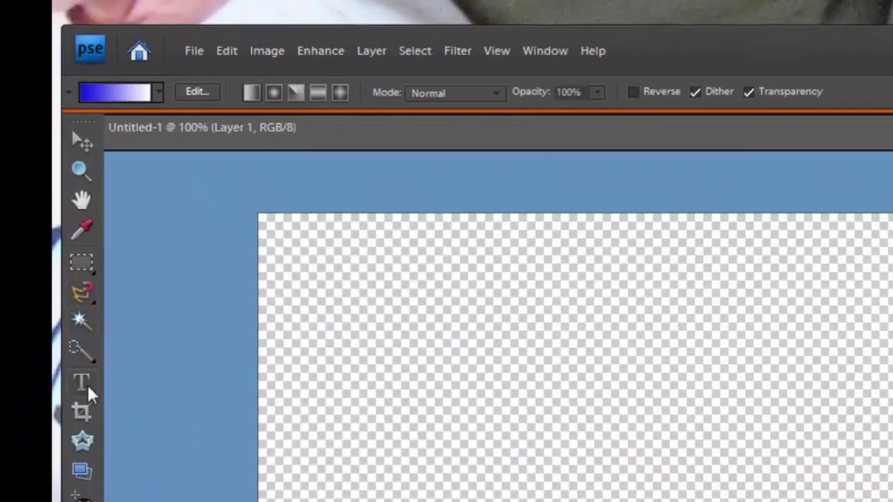
Deselect the bar and type the presenter's name in white text, then commit.
click(85, 387)
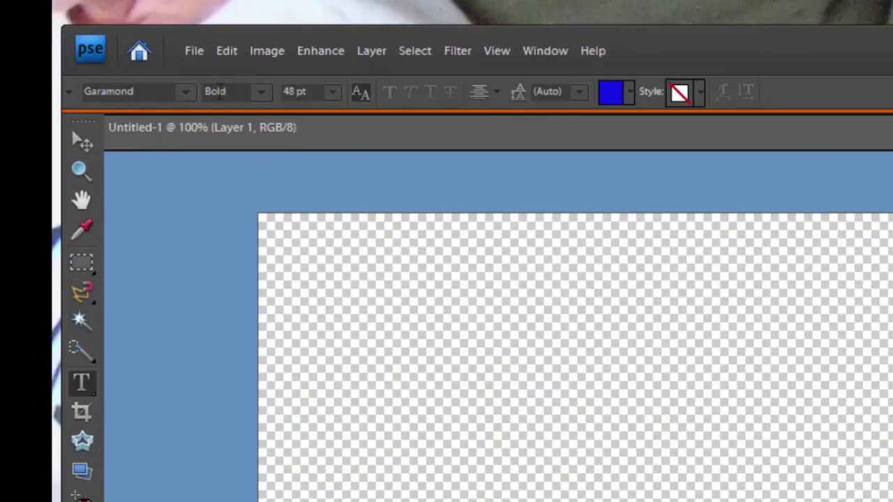
click(628, 93)
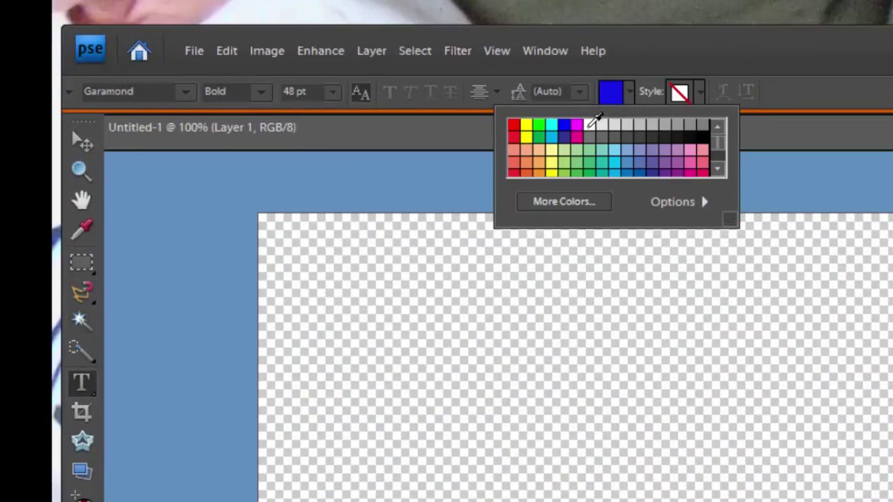
click(590, 126)
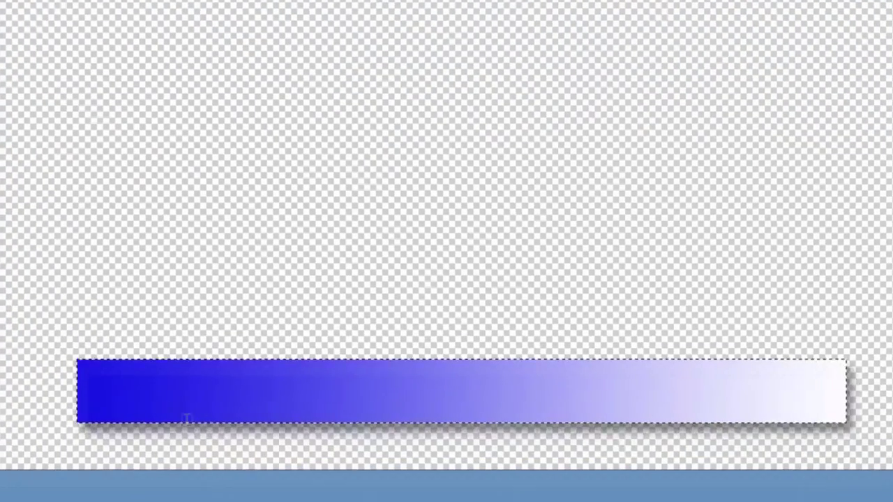
key(ctrl+d)
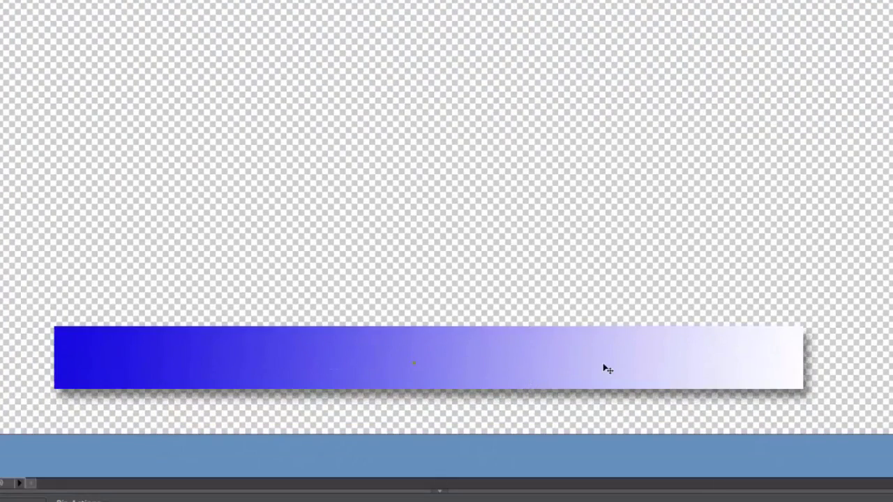
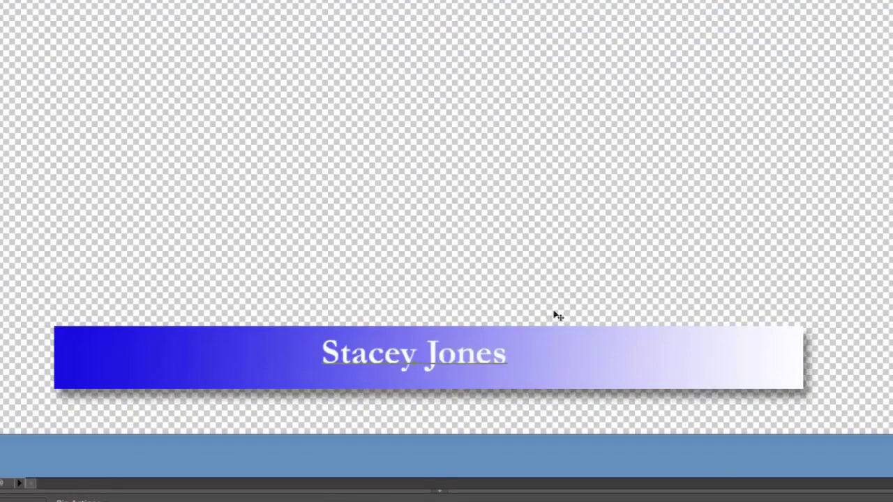
key(ctrl+Return)
Stretch the name wider on both sides and slightly taller, then commit.
drag(507, 355, 595, 355)
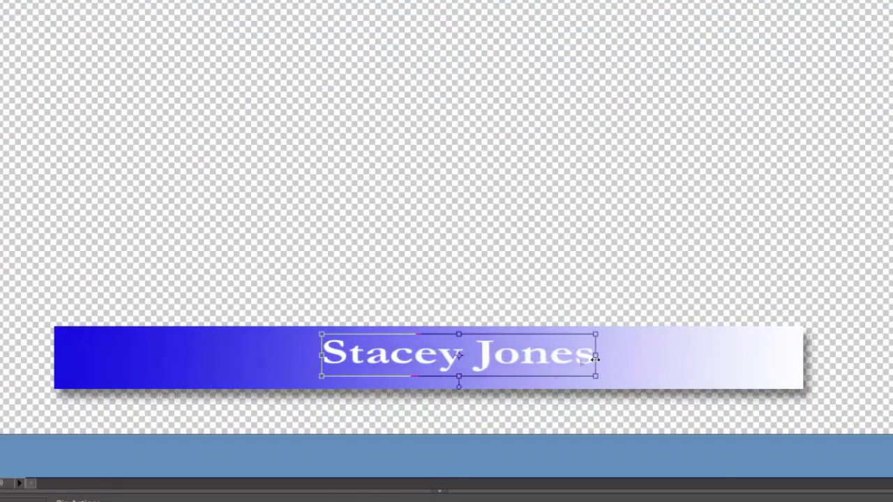
drag(326, 359, 260, 356)
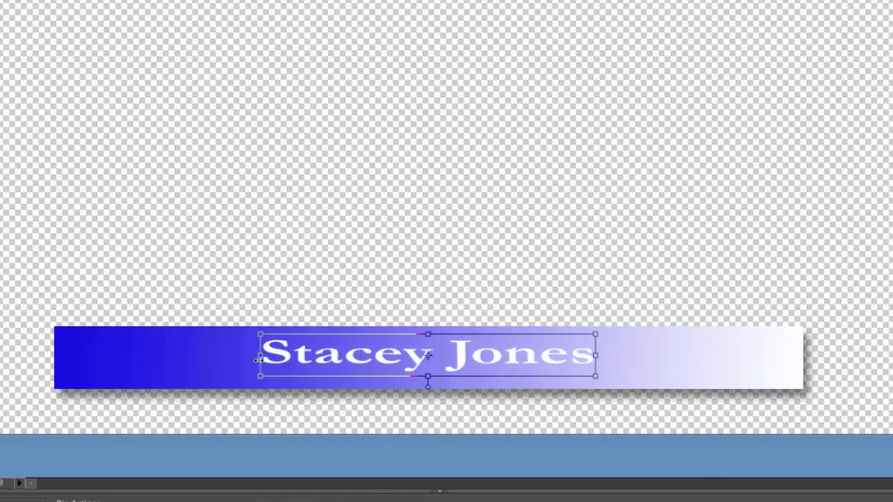
drag(427, 377, 427, 389)
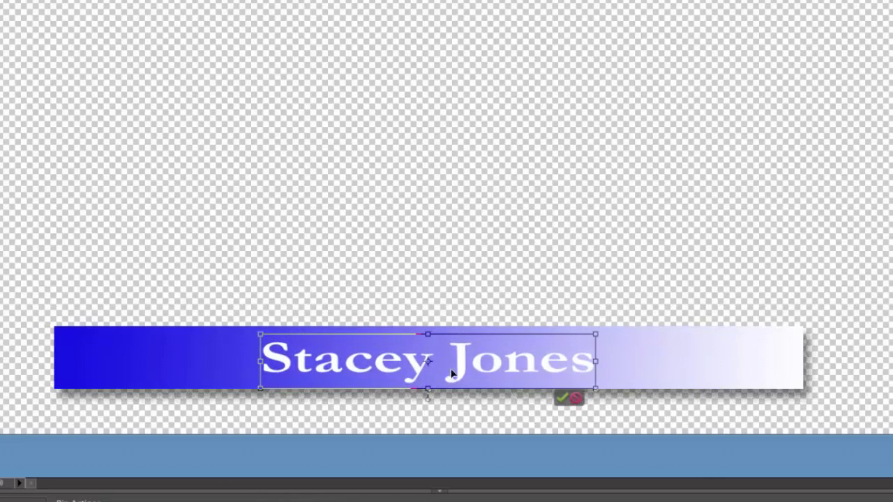
click(563, 401)
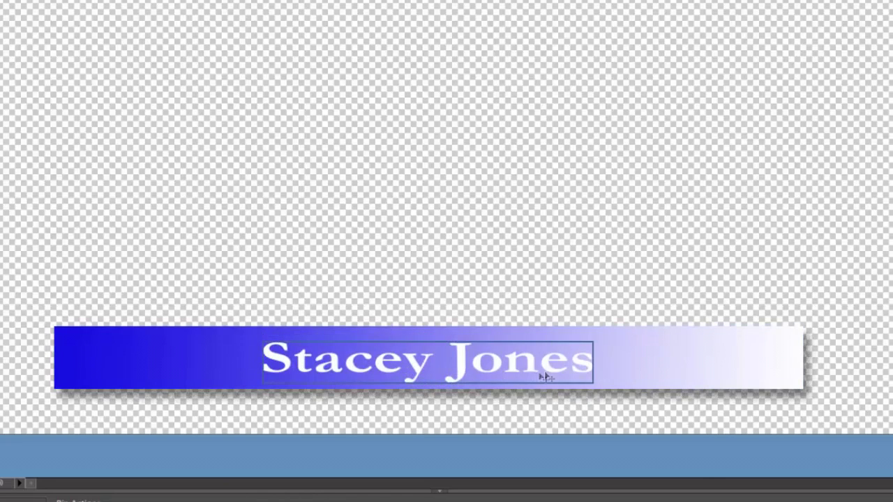
Apply a Drop Shadows effect to the name text layer and deselect it.
click(482, 369)
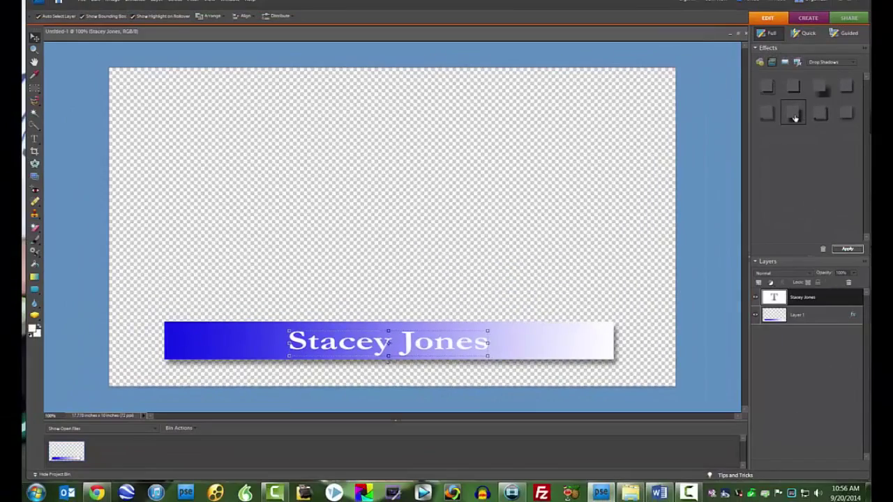
double_click(794, 118)
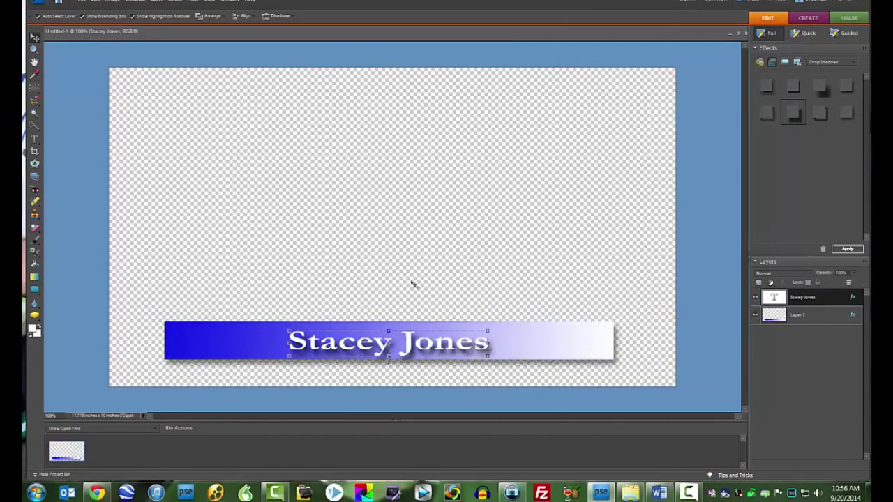
click(237, 299)
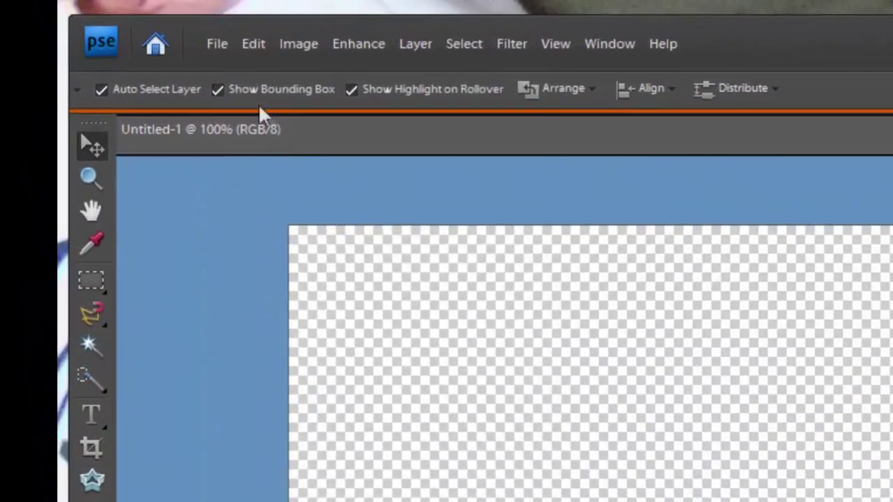
Save the lower-third as a PNG named 'Stacey' with Interlace set to None.
click(82, 0)
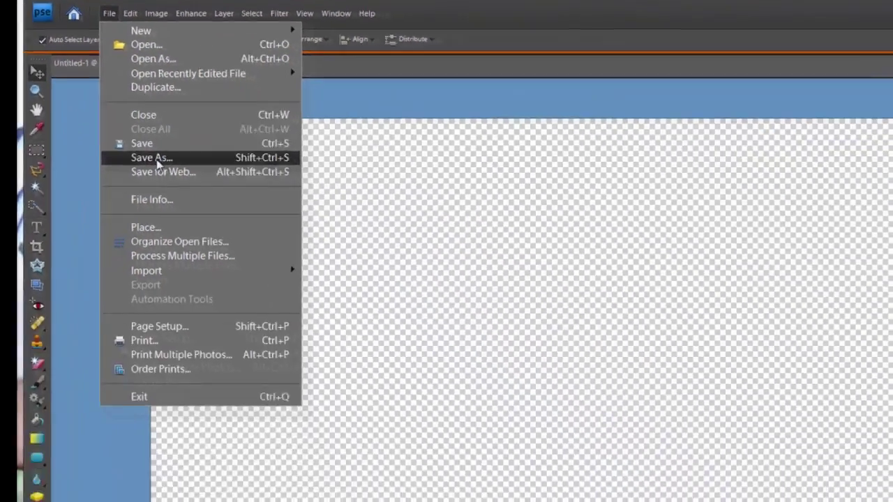
click(279, 293)
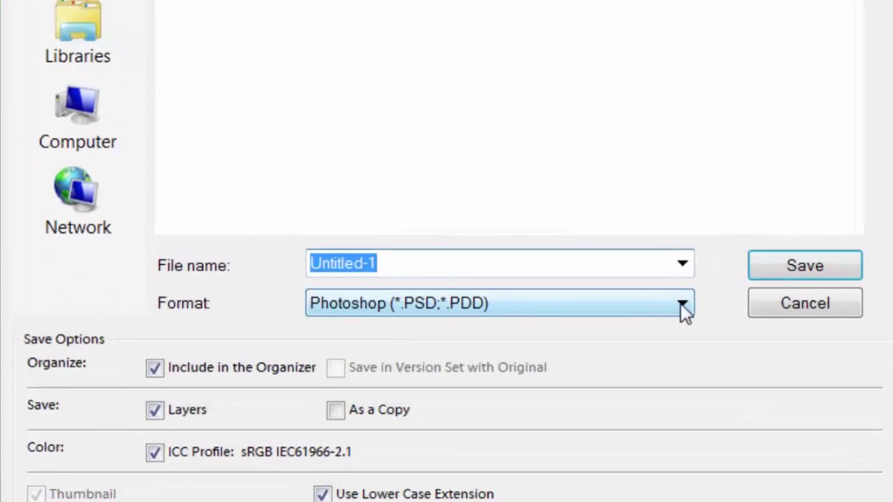
click(575, 279)
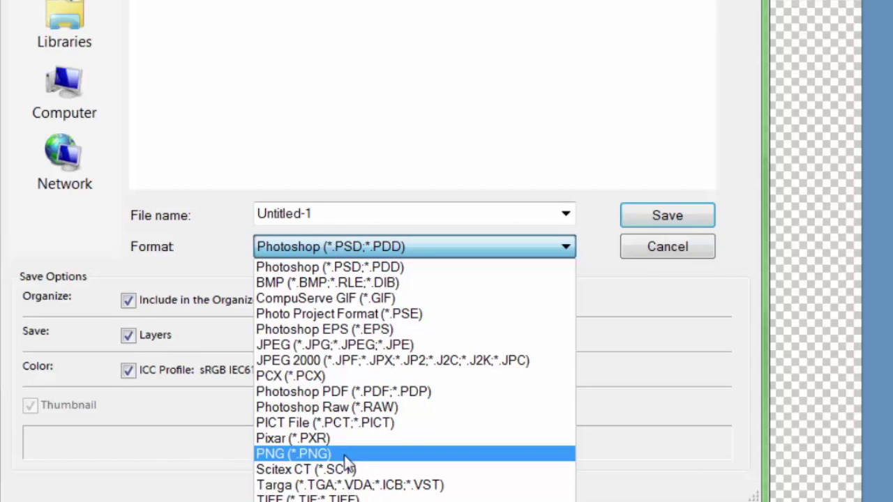
click(346, 455)
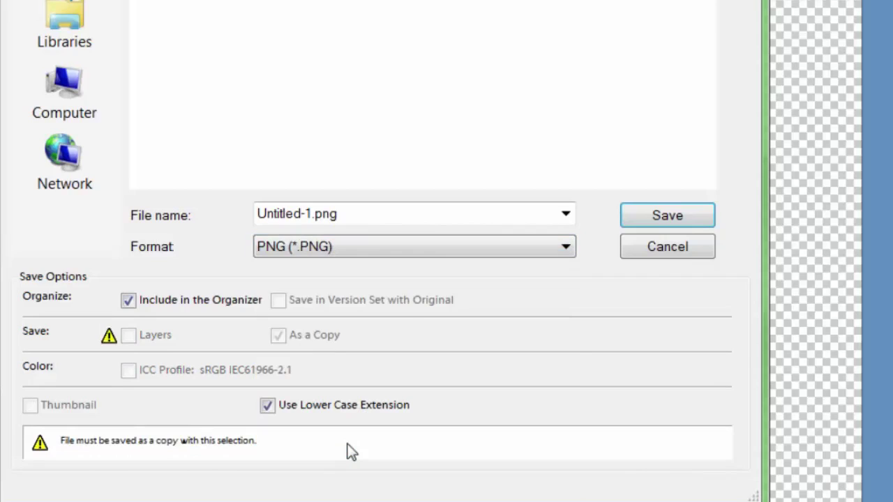
double_click(363, 216)
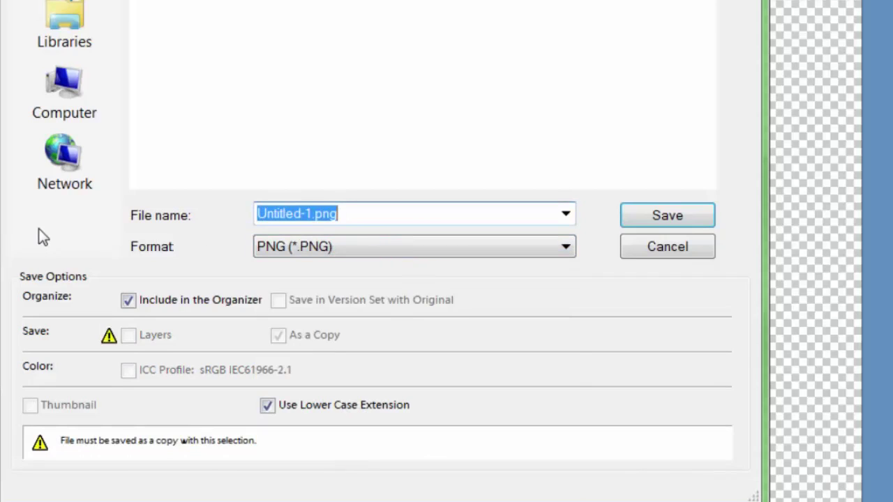
text(Stacey)
click(658, 220)
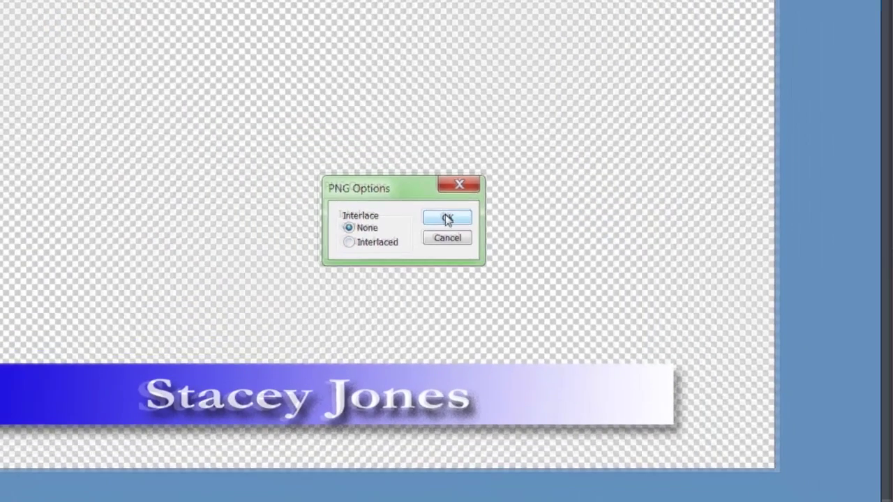
click(419, 189)
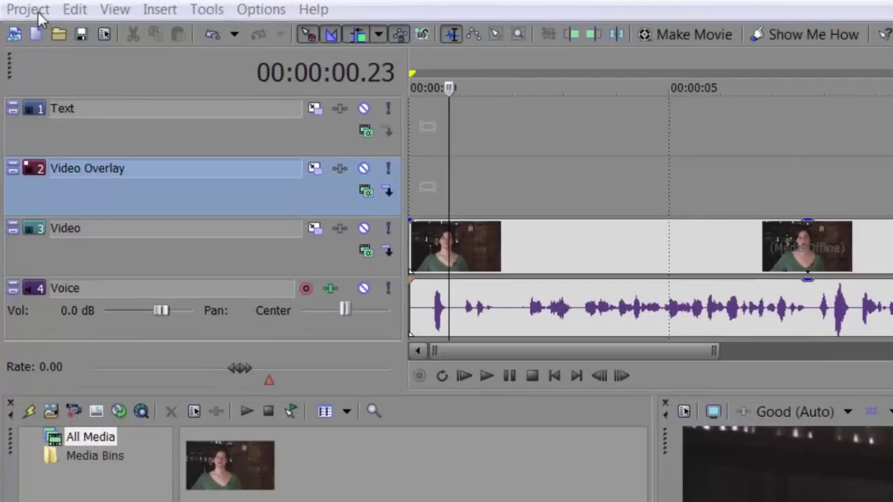
Import the lower-third PNG from the Photoshop Graphics folder into the project media.
click(34, 11)
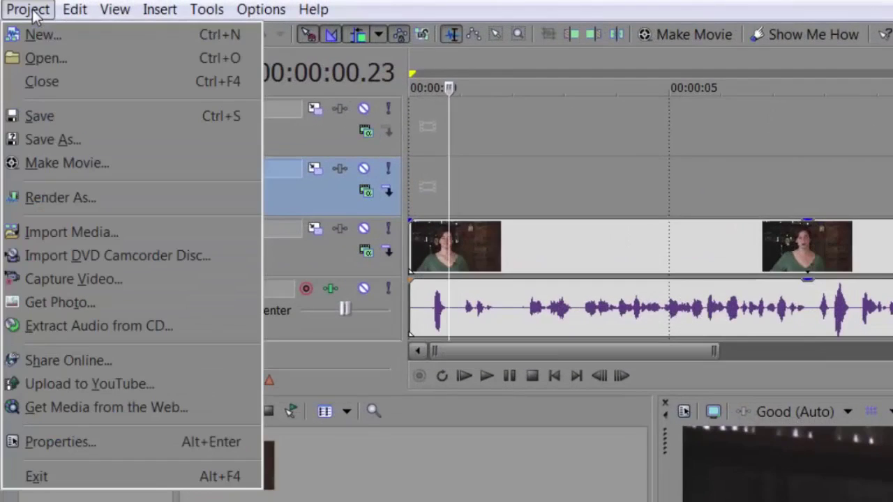
click(70, 233)
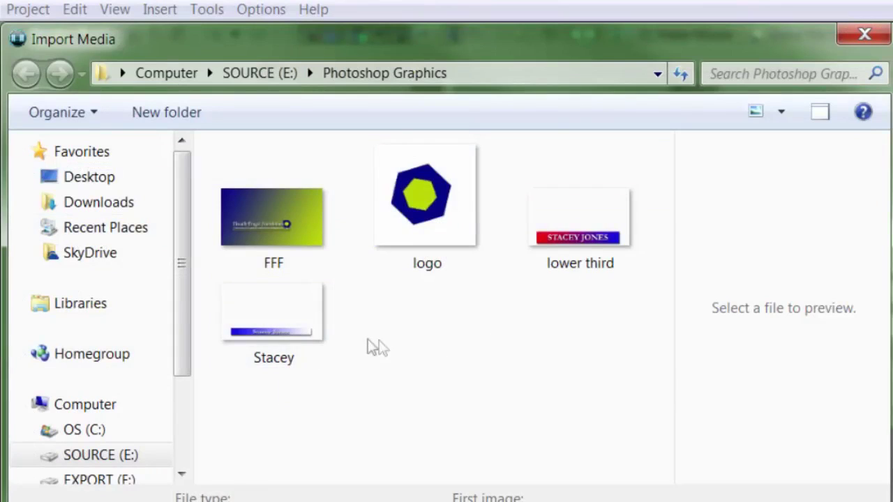
double_click(285, 318)
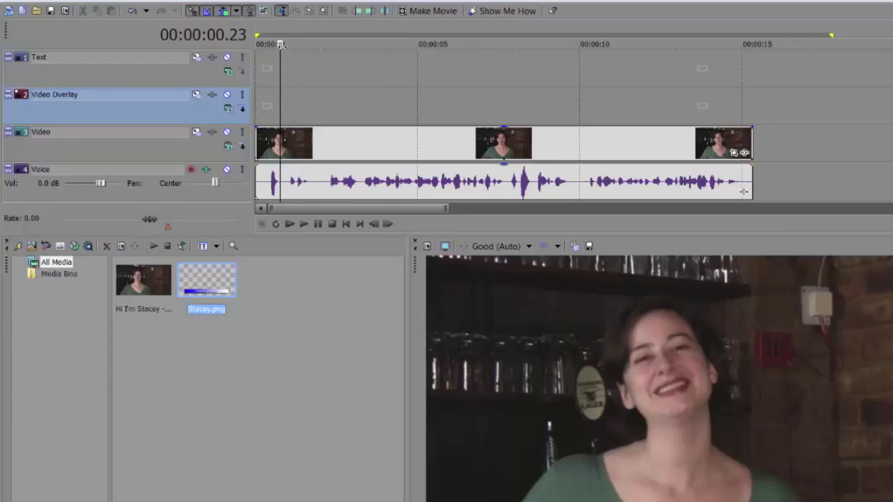
Play the project from the start to preview it, then pause.
click(340, 120)
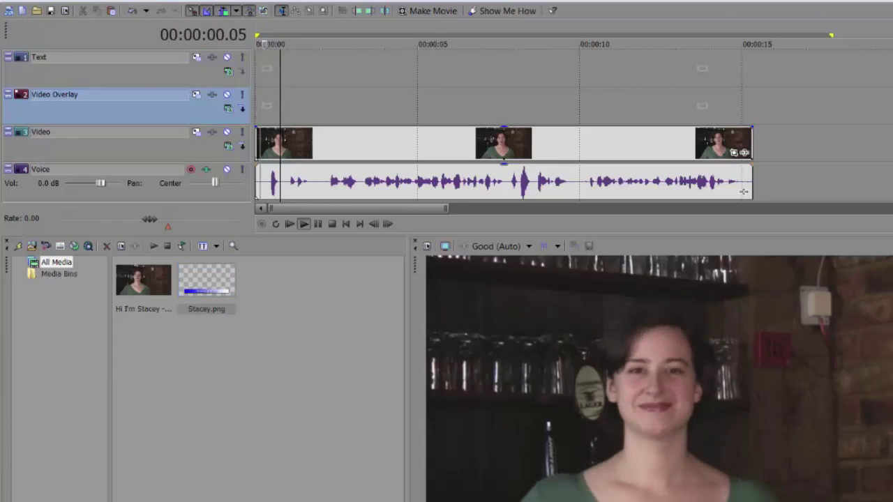
key(space)
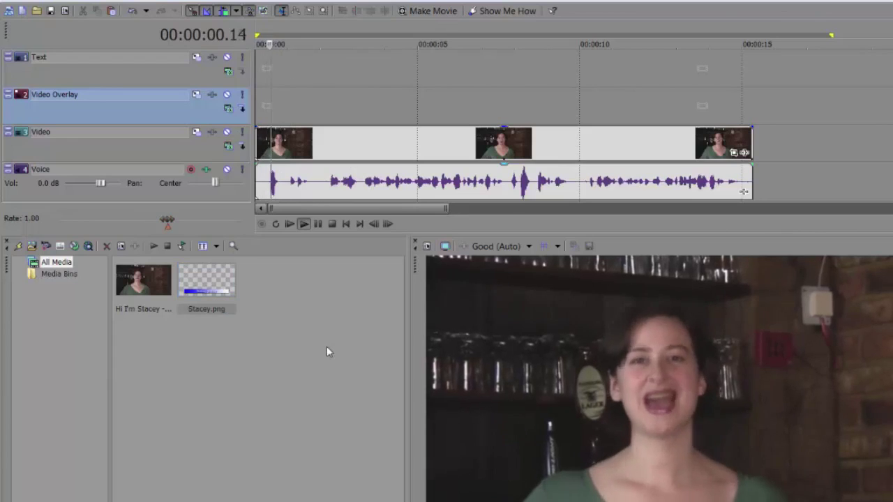
key(space)
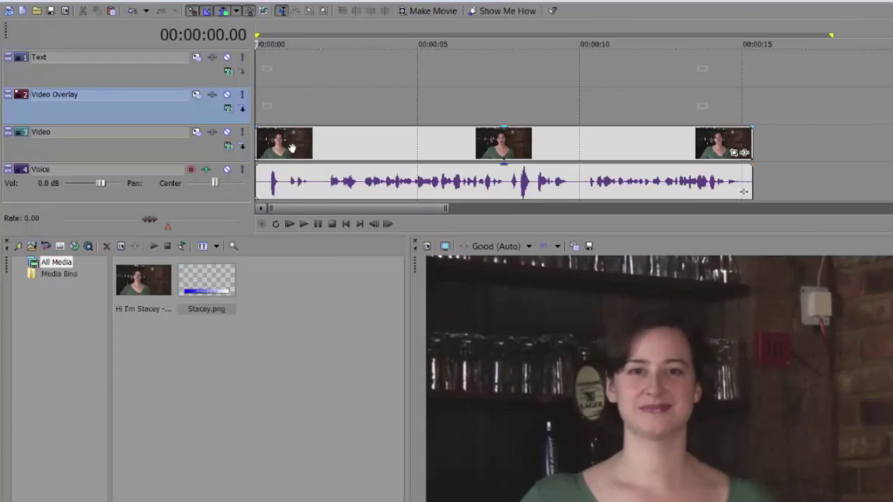
click(304, 224)
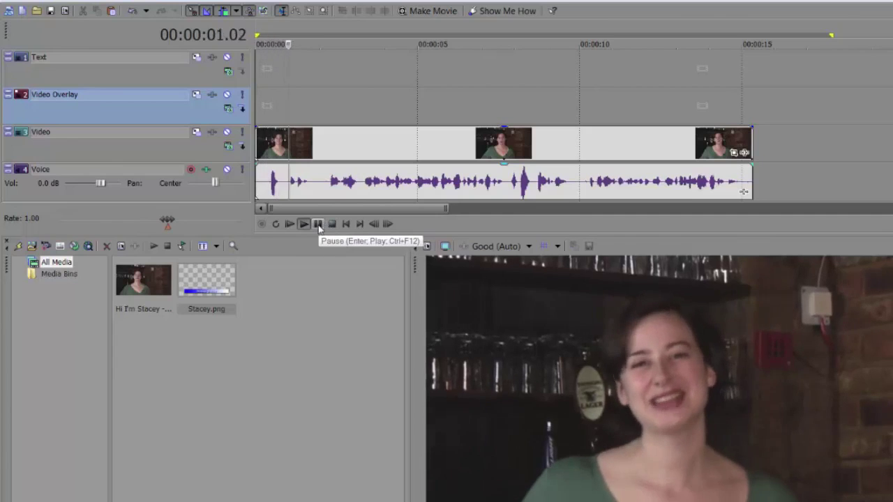
click(318, 224)
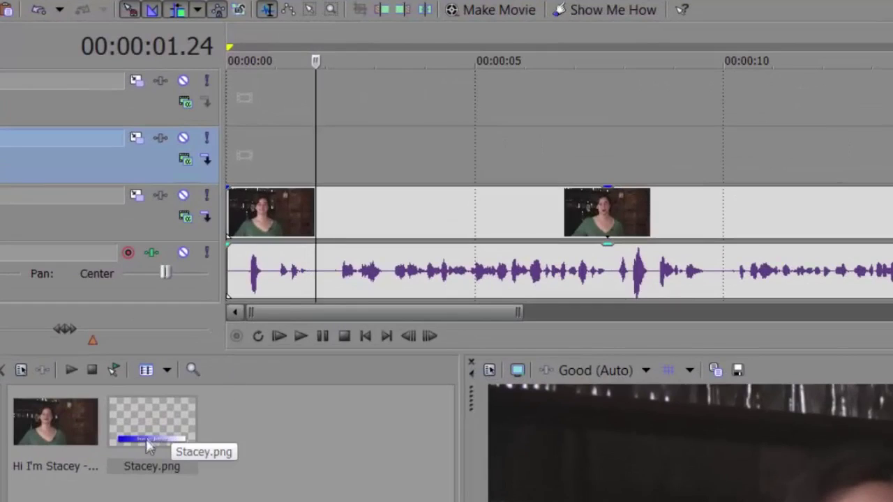
Drop the PNG onto the Video Overlay track at the playhead and play to preview the name bar.
click(148, 446)
drag(150, 422, 327, 178)
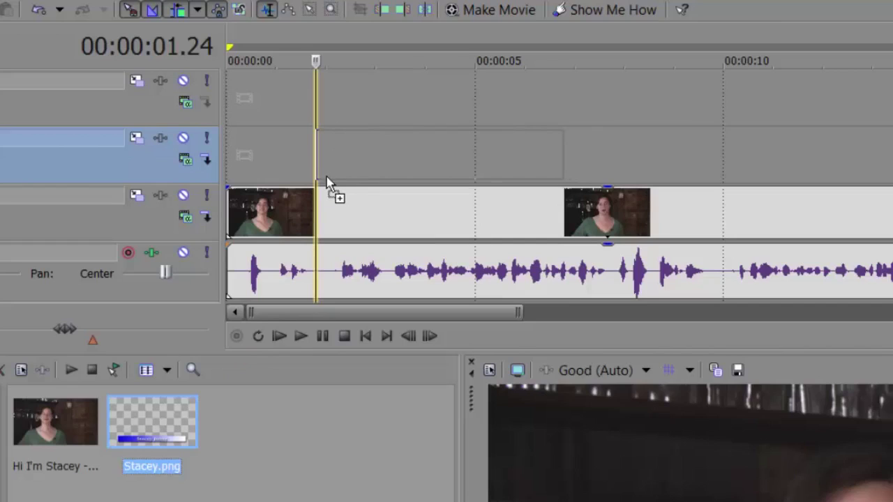
drag(326, 178, 326, 178)
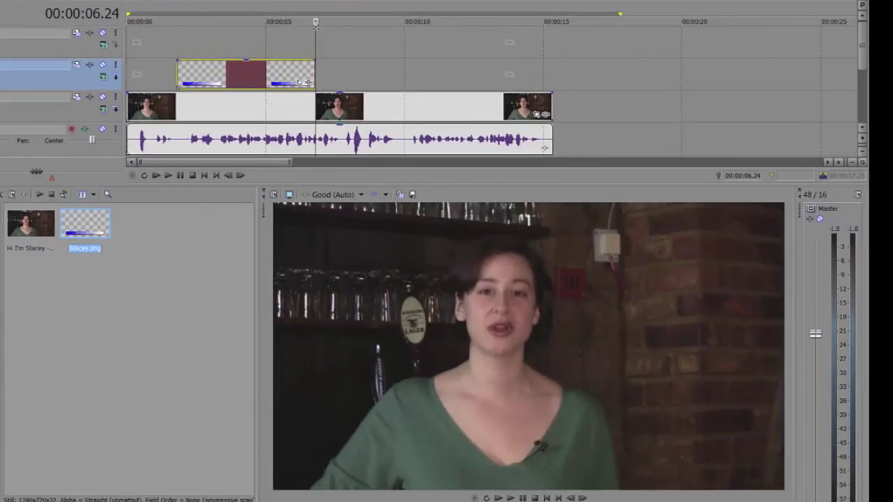
click(156, 175)
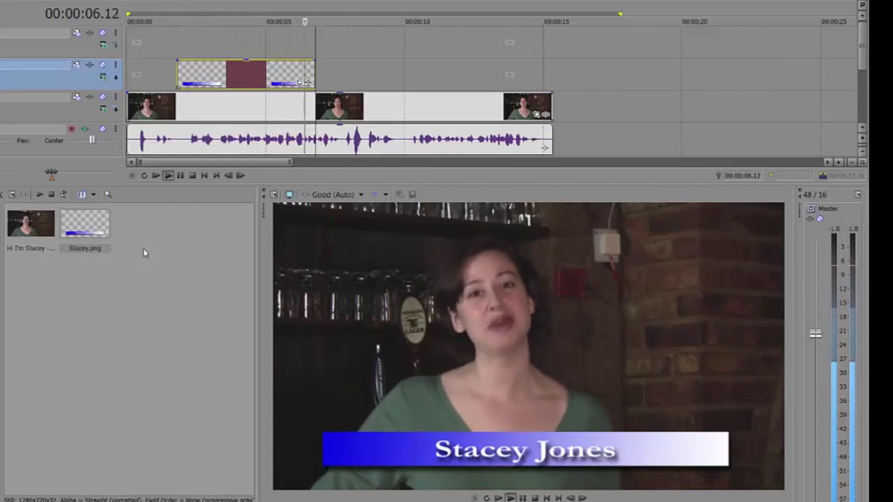
Shorten the lower-third event's end and set the playhead to about one second.
key(Return)
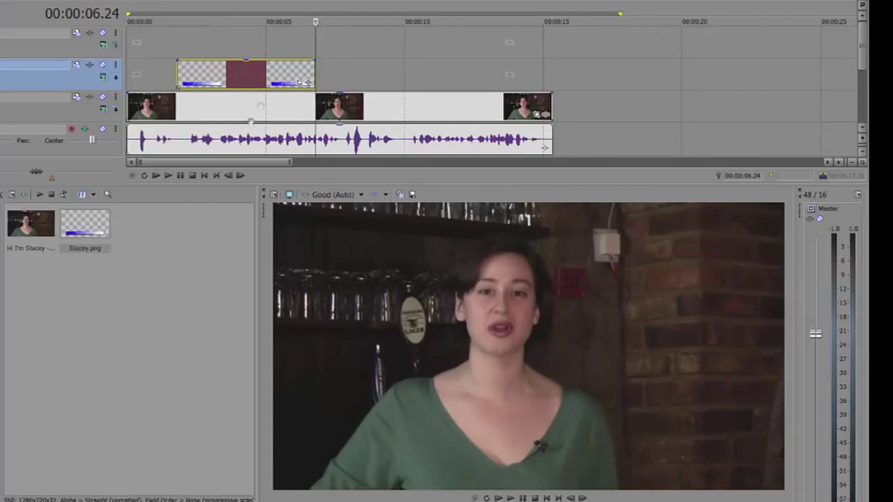
drag(313, 78, 275, 79)
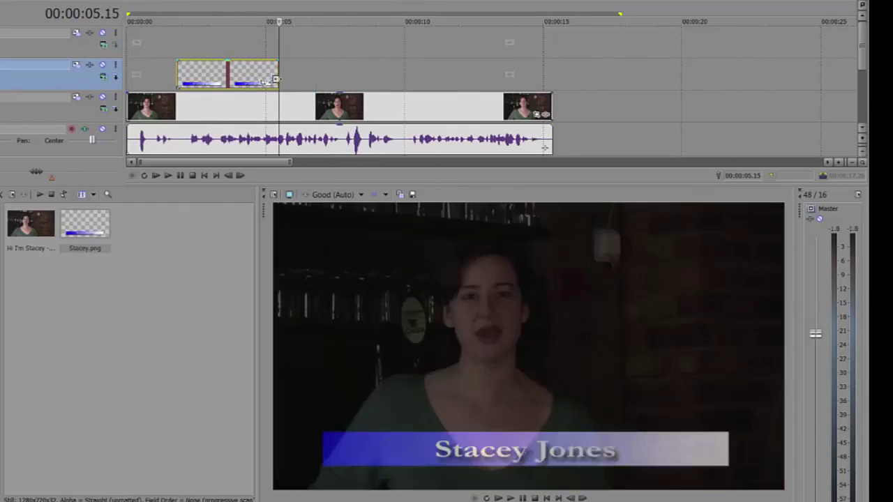
click(170, 57)
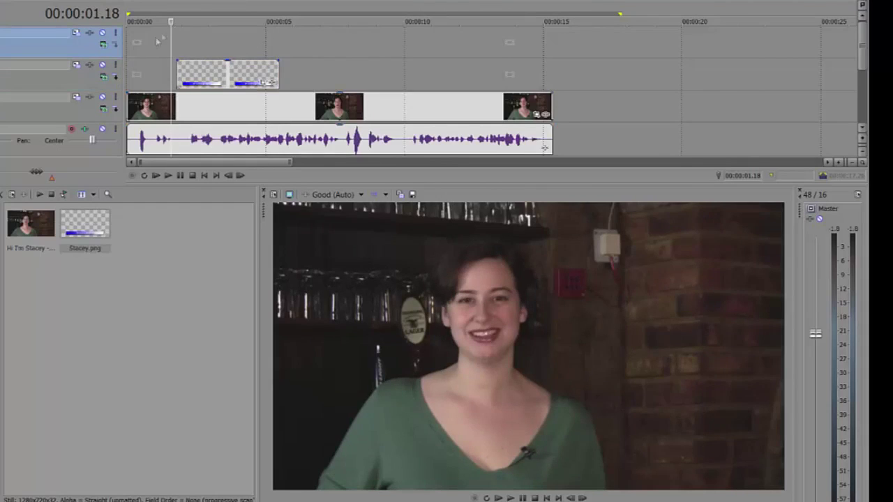
Select all events and play the project through to check the overlay.
key(ctrl+a)
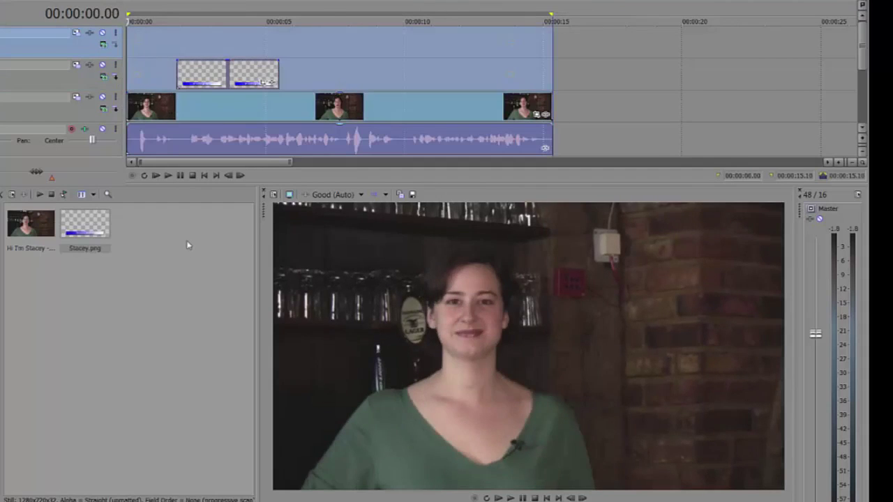
key(space)
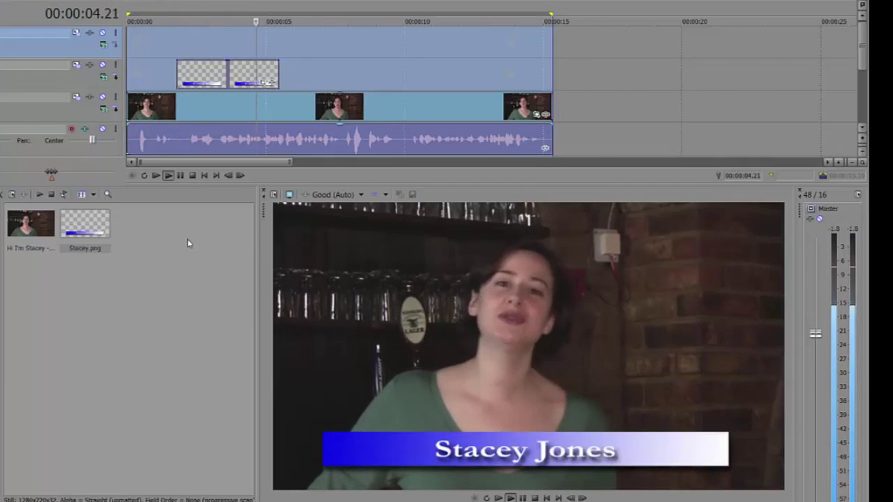
key(space)
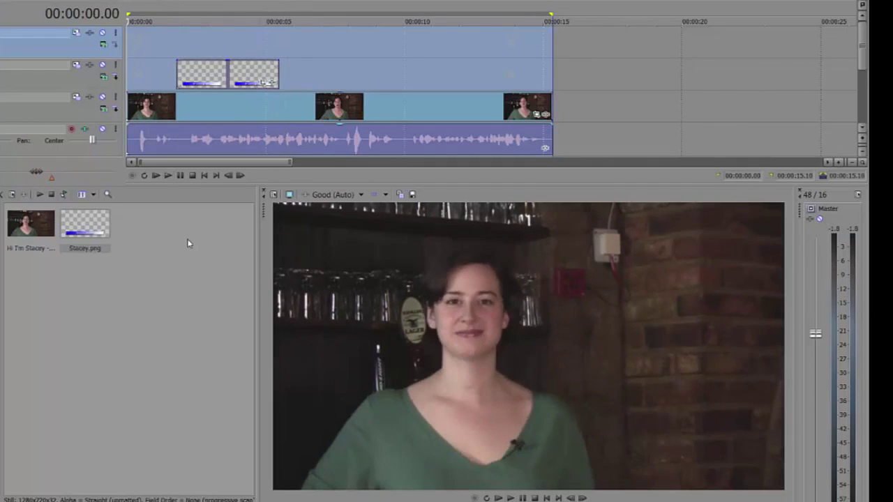
Add 0.15-second fade-in and fade-out handles to the overlay event's start and end.
click(163, 74)
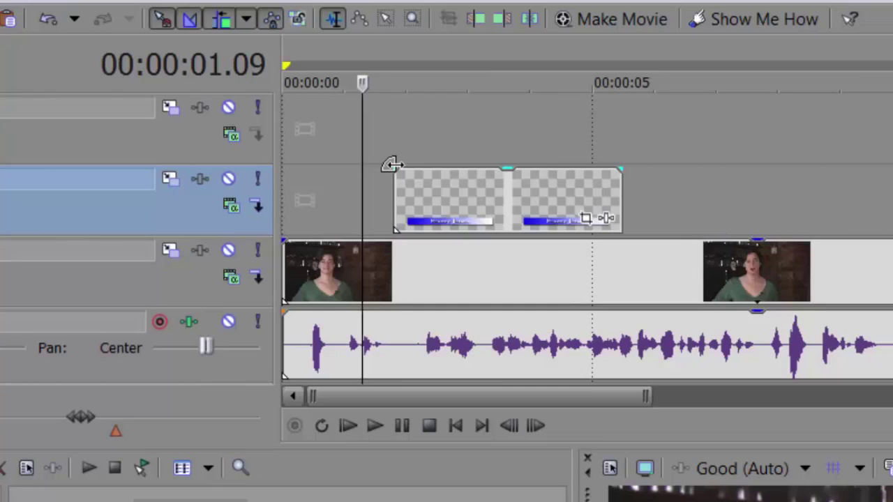
drag(391, 165, 420, 166)
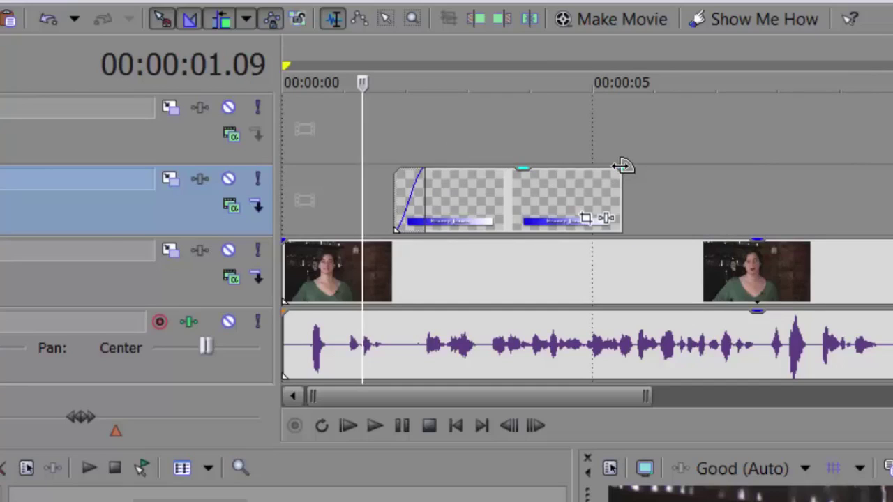
drag(622, 165, 593, 167)
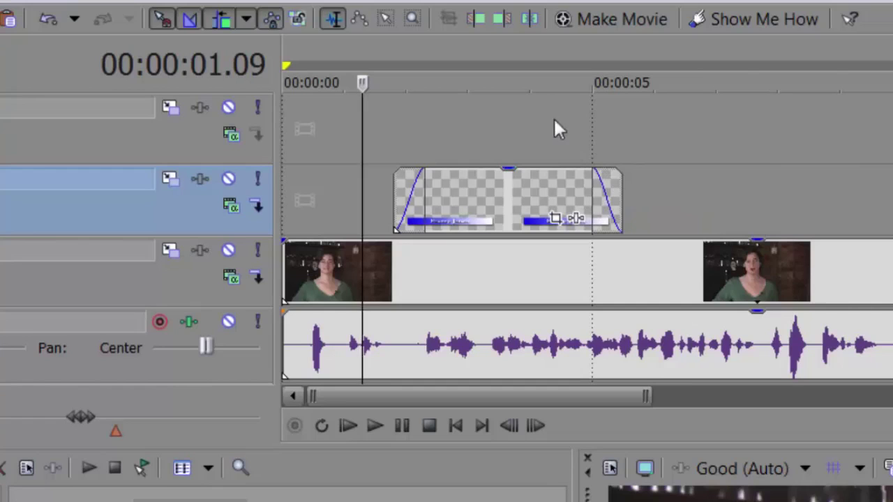
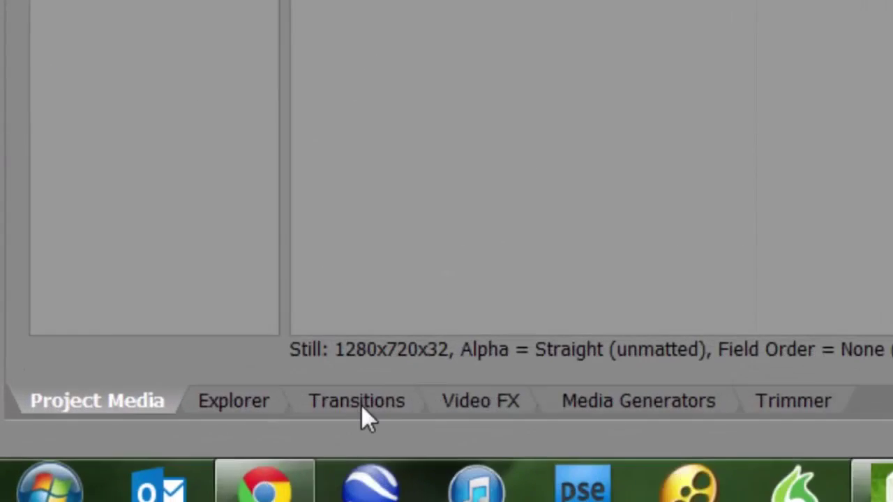
Show the Push transition category and select the Push Right preset.
click(361, 406)
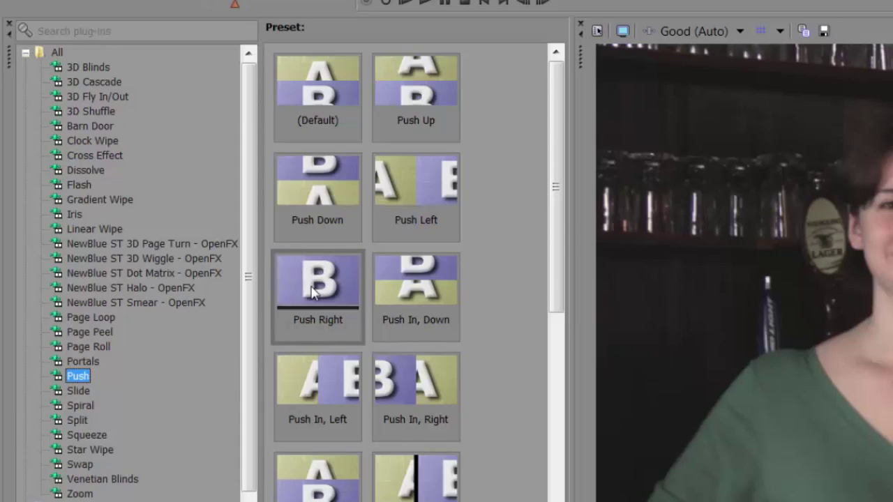
click(311, 292)
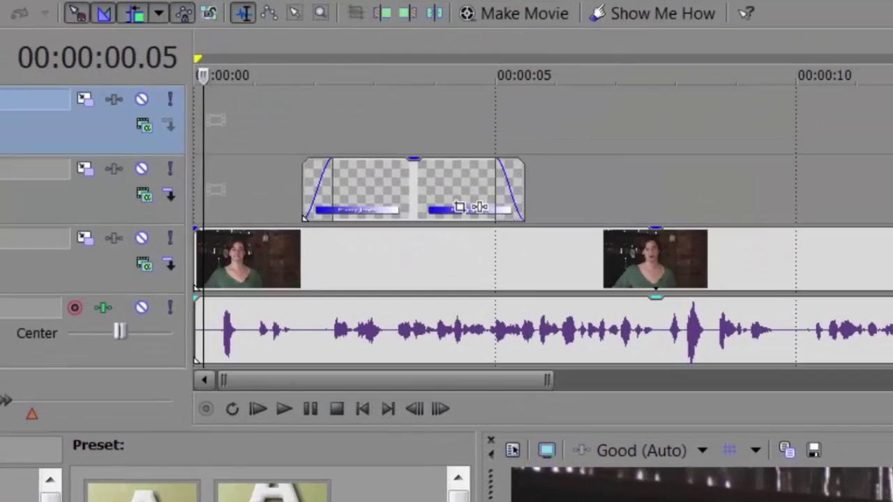
drag(248, 478, 316, 167)
drag(313, 168, 313, 168)
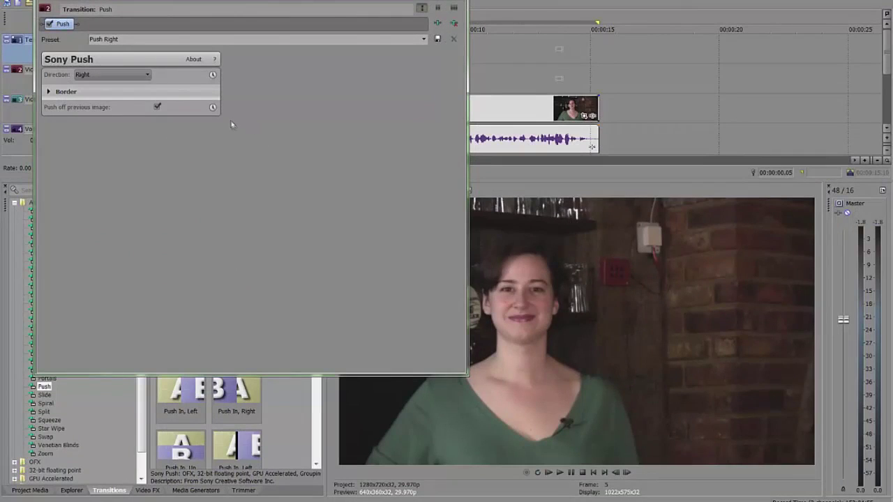
Check the Push border Size, Feather and Color settings, then close the properties window.
click(49, 93)
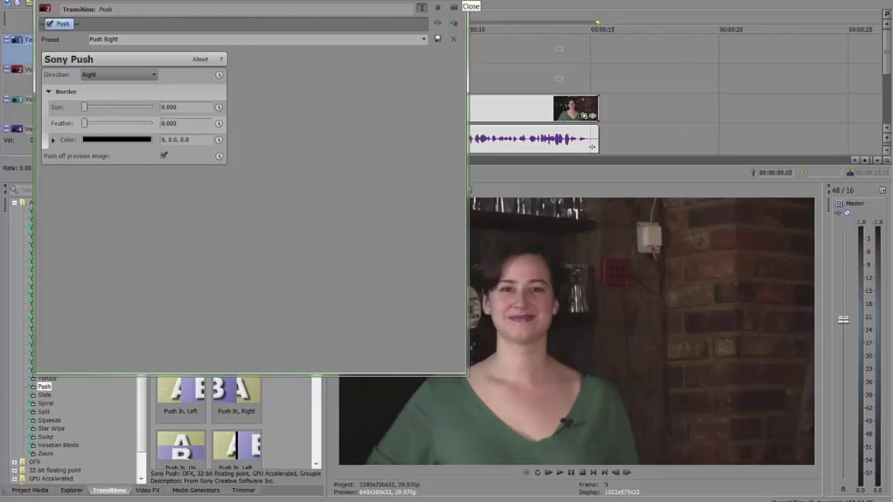
click(454, 7)
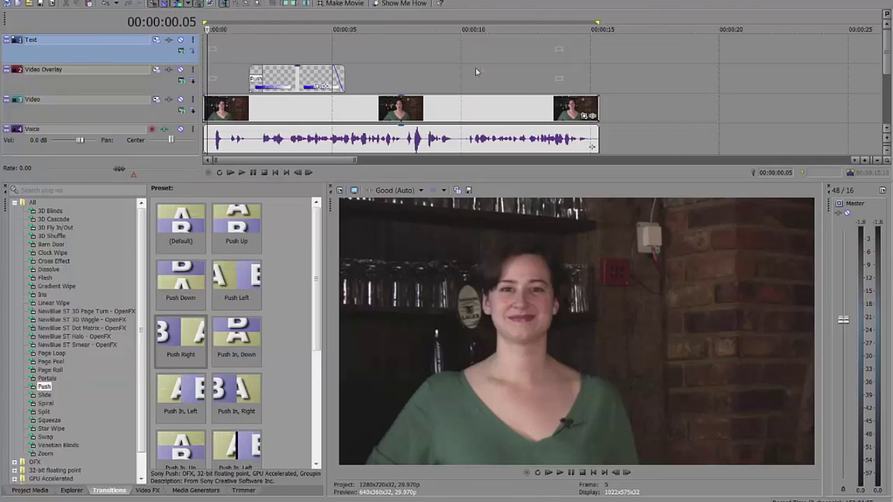
key(space)
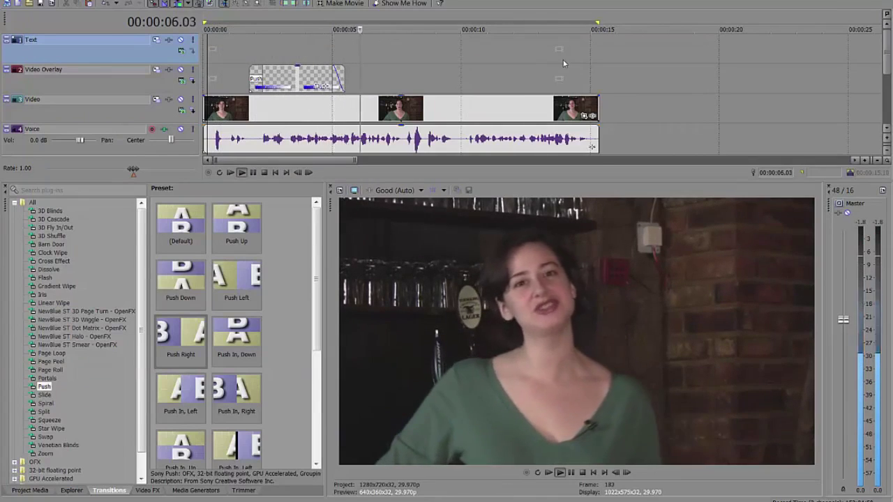
key(space)
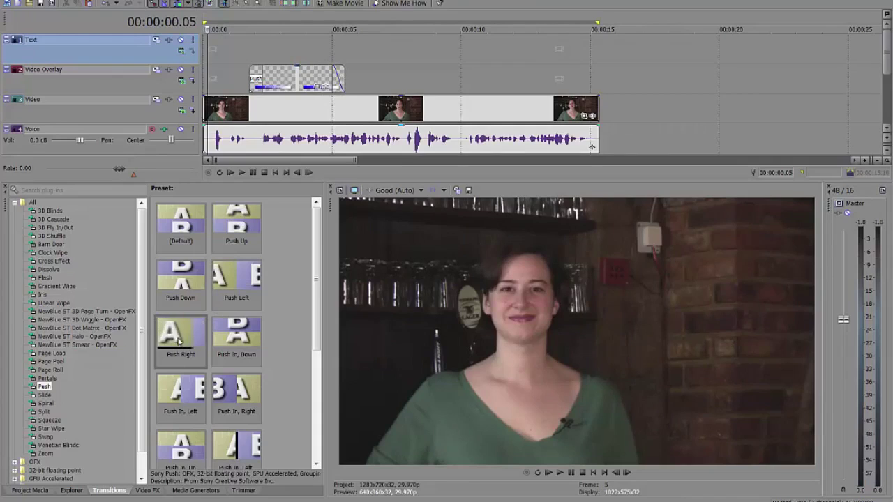
Place Push Right on the end of the title event and dismiss its settings.
click(179, 341)
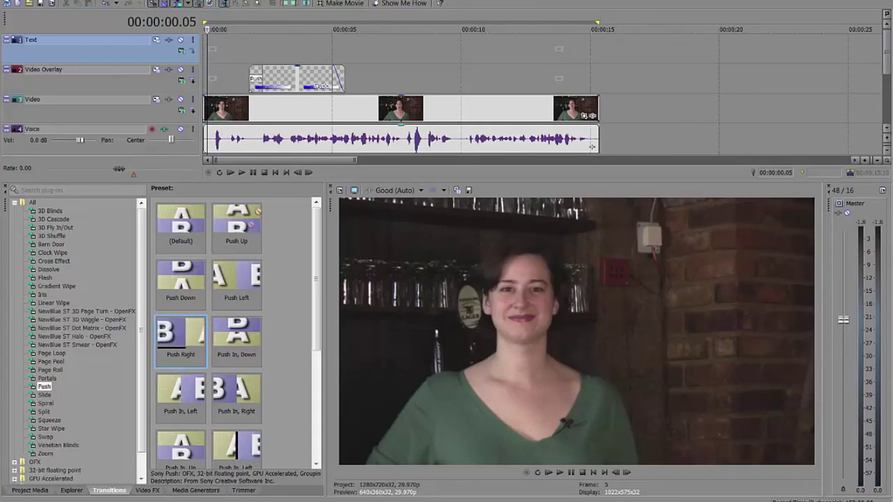
click(342, 72)
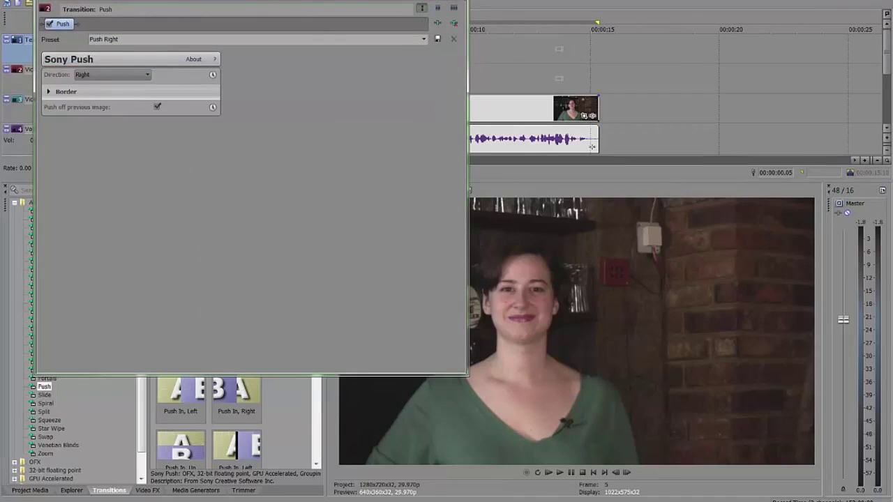
key(Escape)
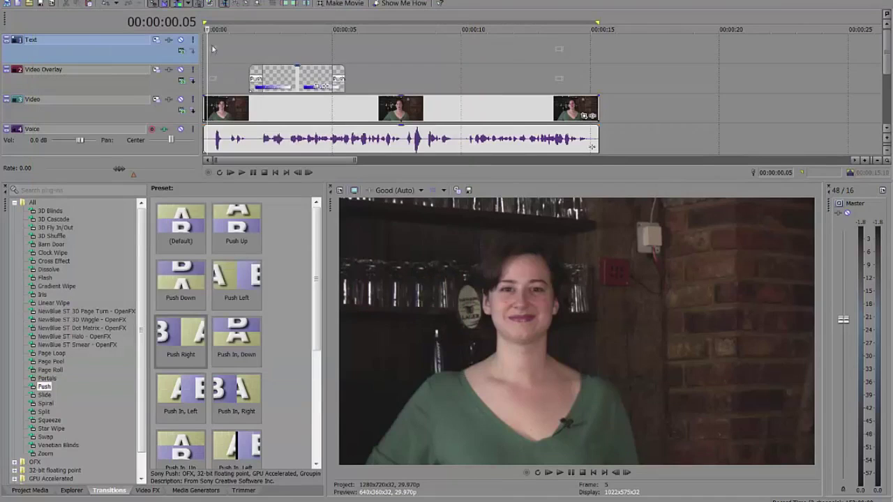
key(space)
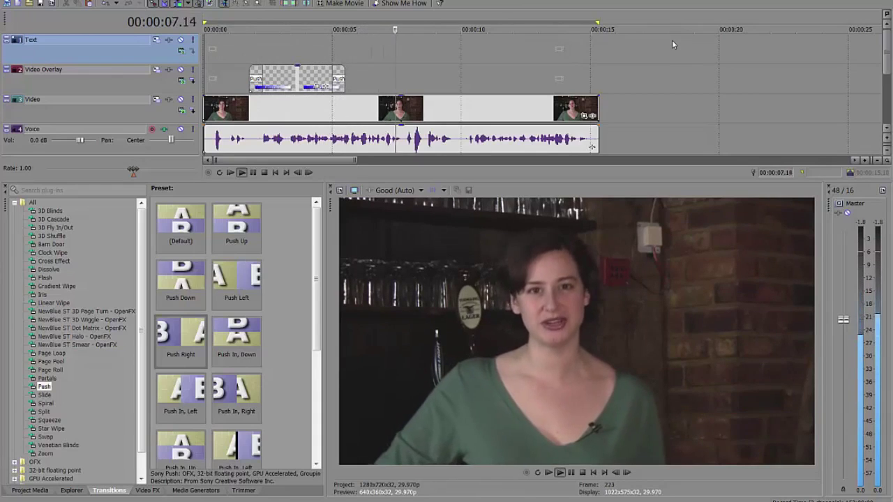
key(space)
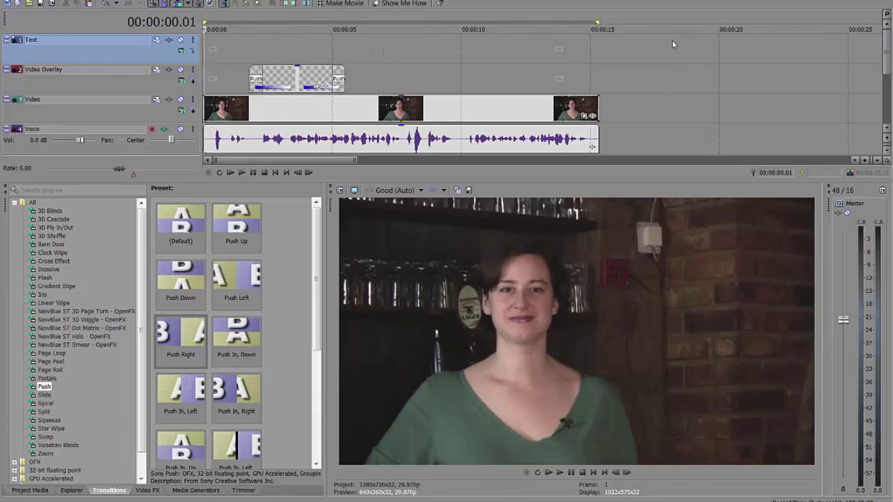